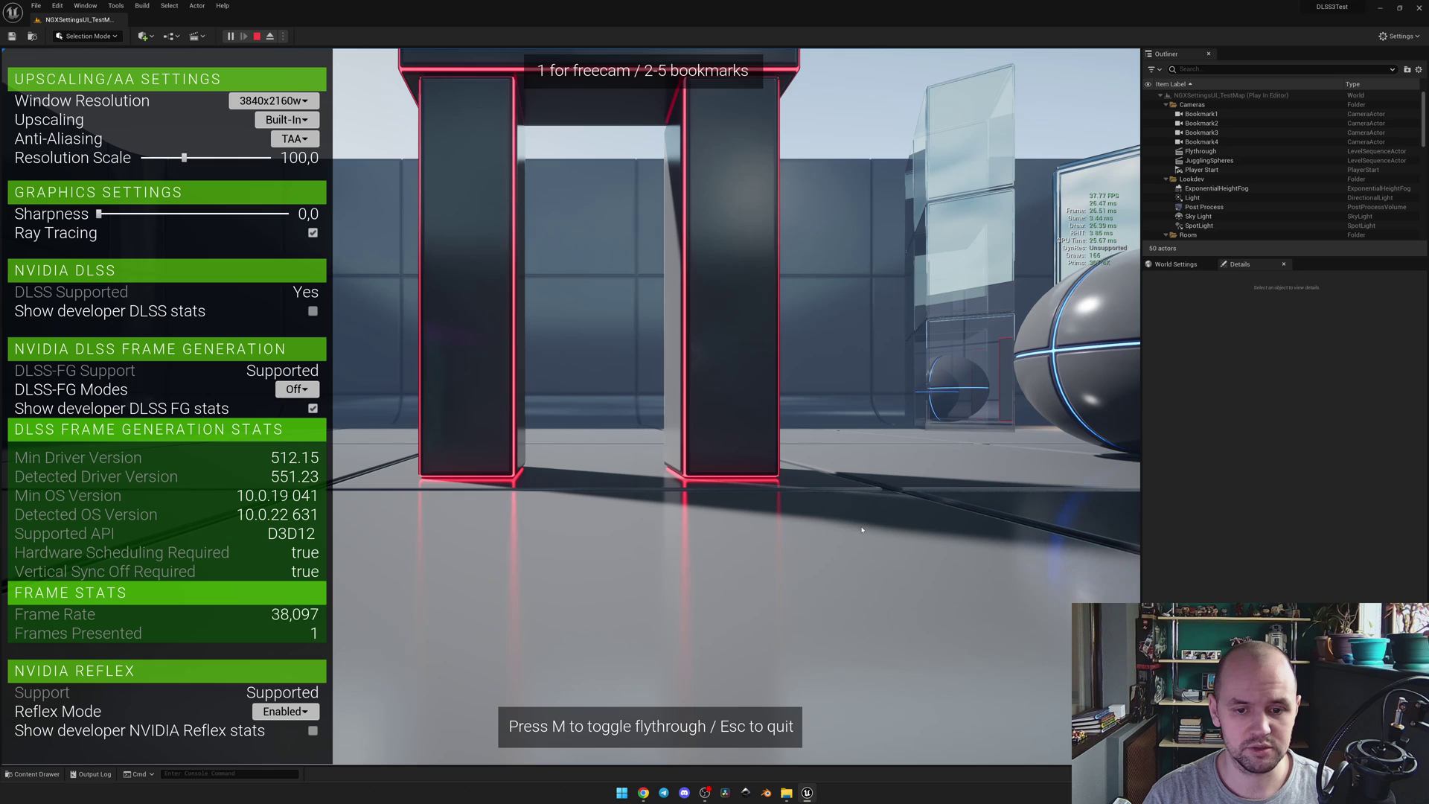
Switch from the running test map to the NVIDIA DLSS plugin download page in Chrome
{"action": "key", "text": "alt+Tab"}
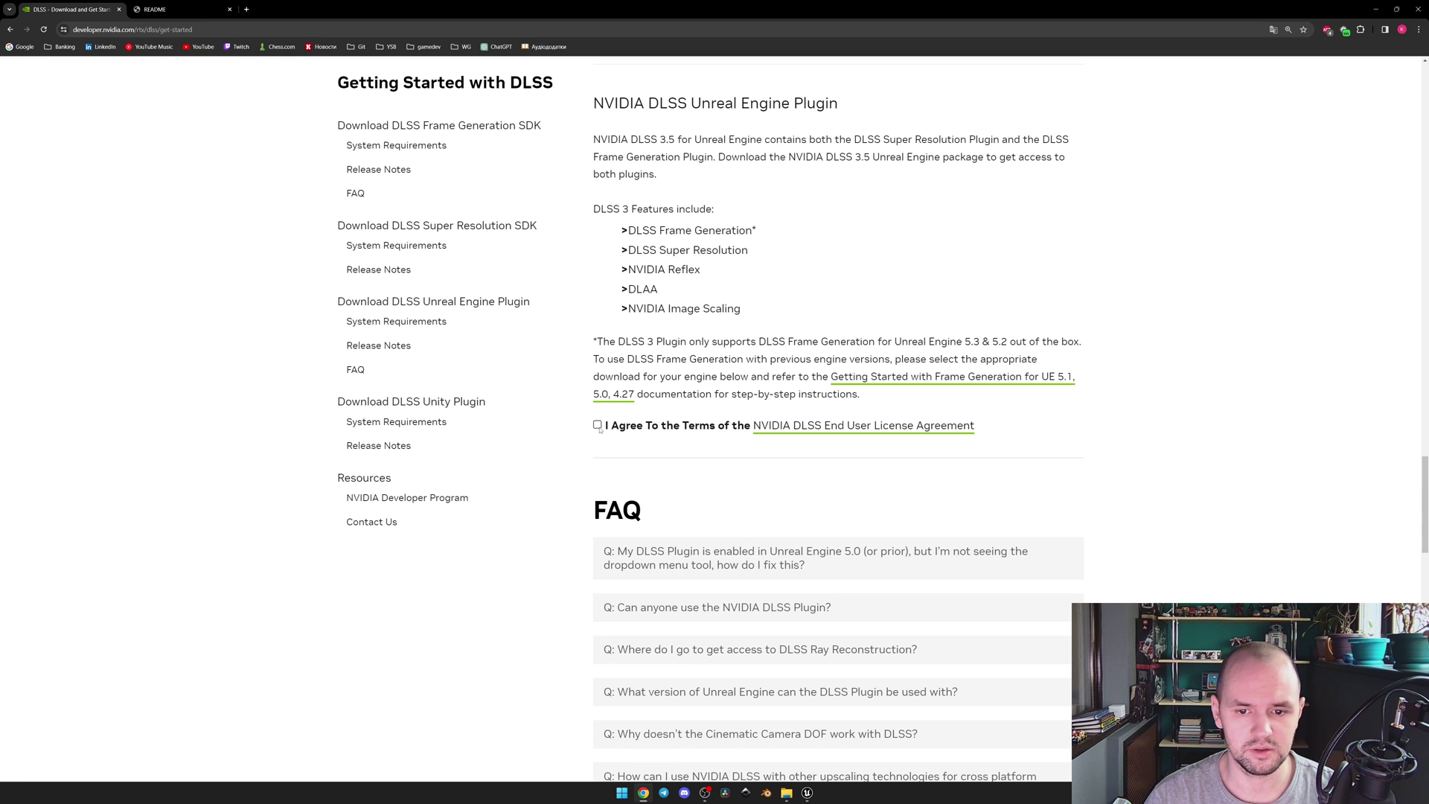
Tick the NVIDIA DLSS licence agreement and download the DLSS 3 plugin for Unreal Engine 5.3
{"action": "left_click", "coordinate": [598, 426]}
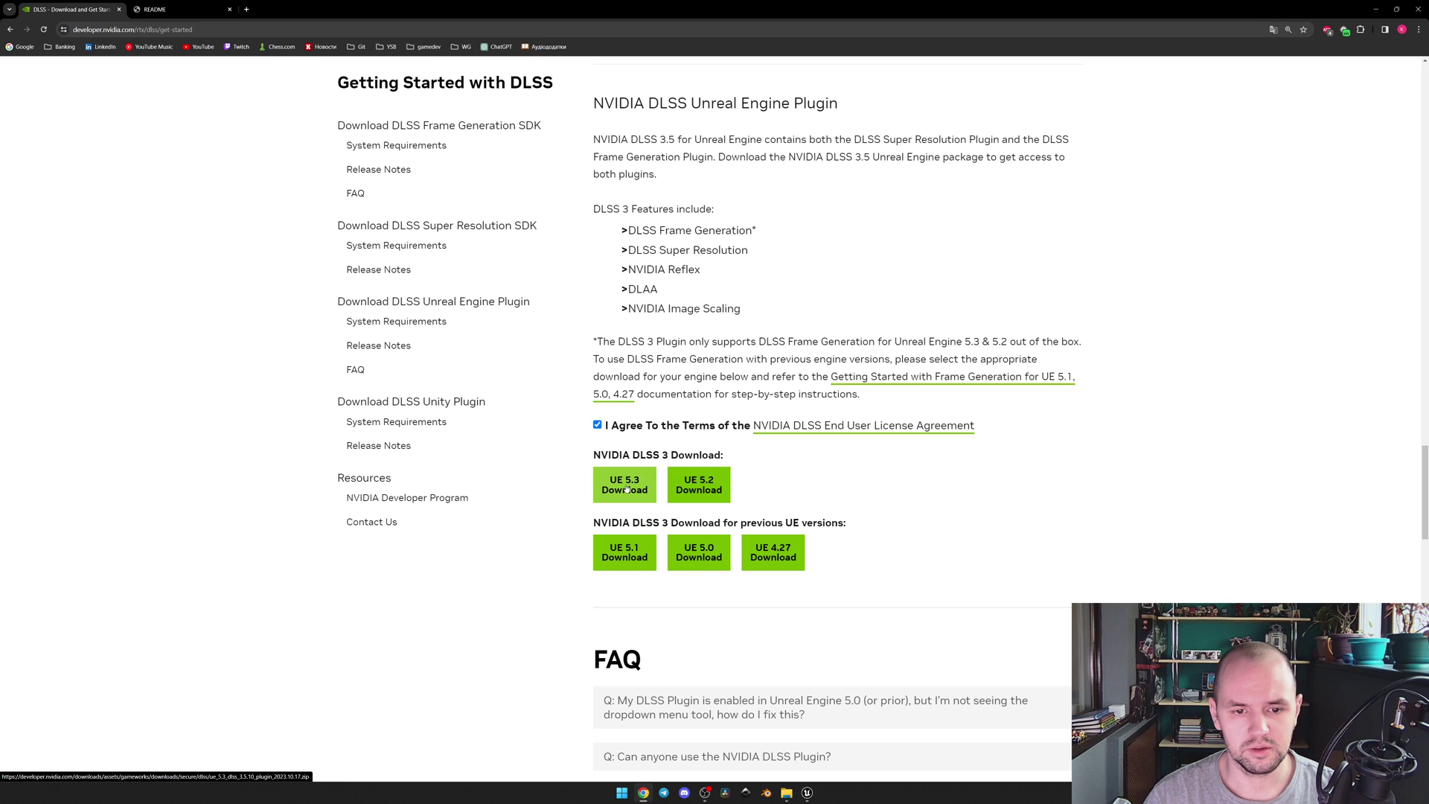
{"action": "left_click", "coordinate": [628, 489]}
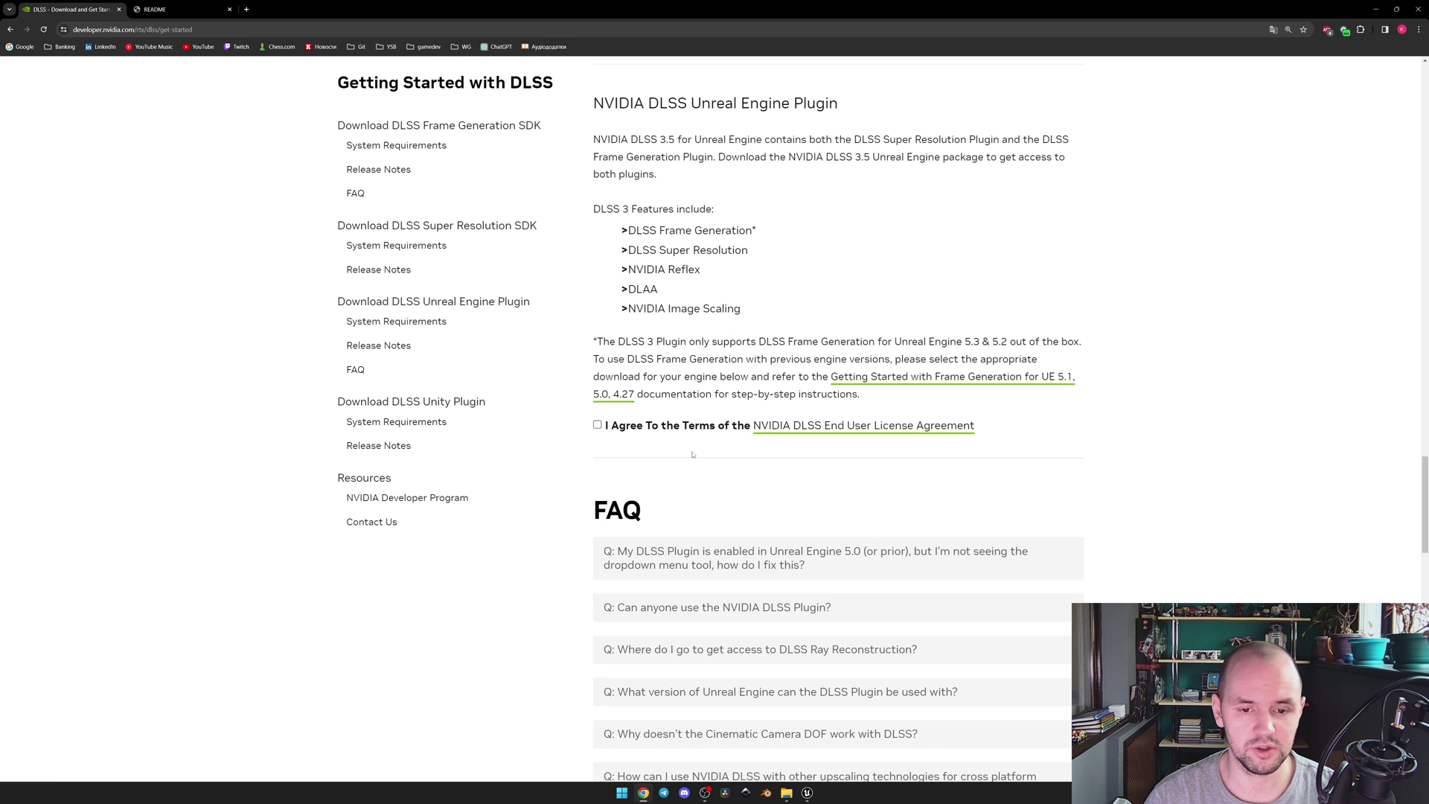
Bring up the CitySample Plugins folder and point out the new DLSS and Streamline folders
{"action": "mouse_move", "coordinate": [787, 793]}
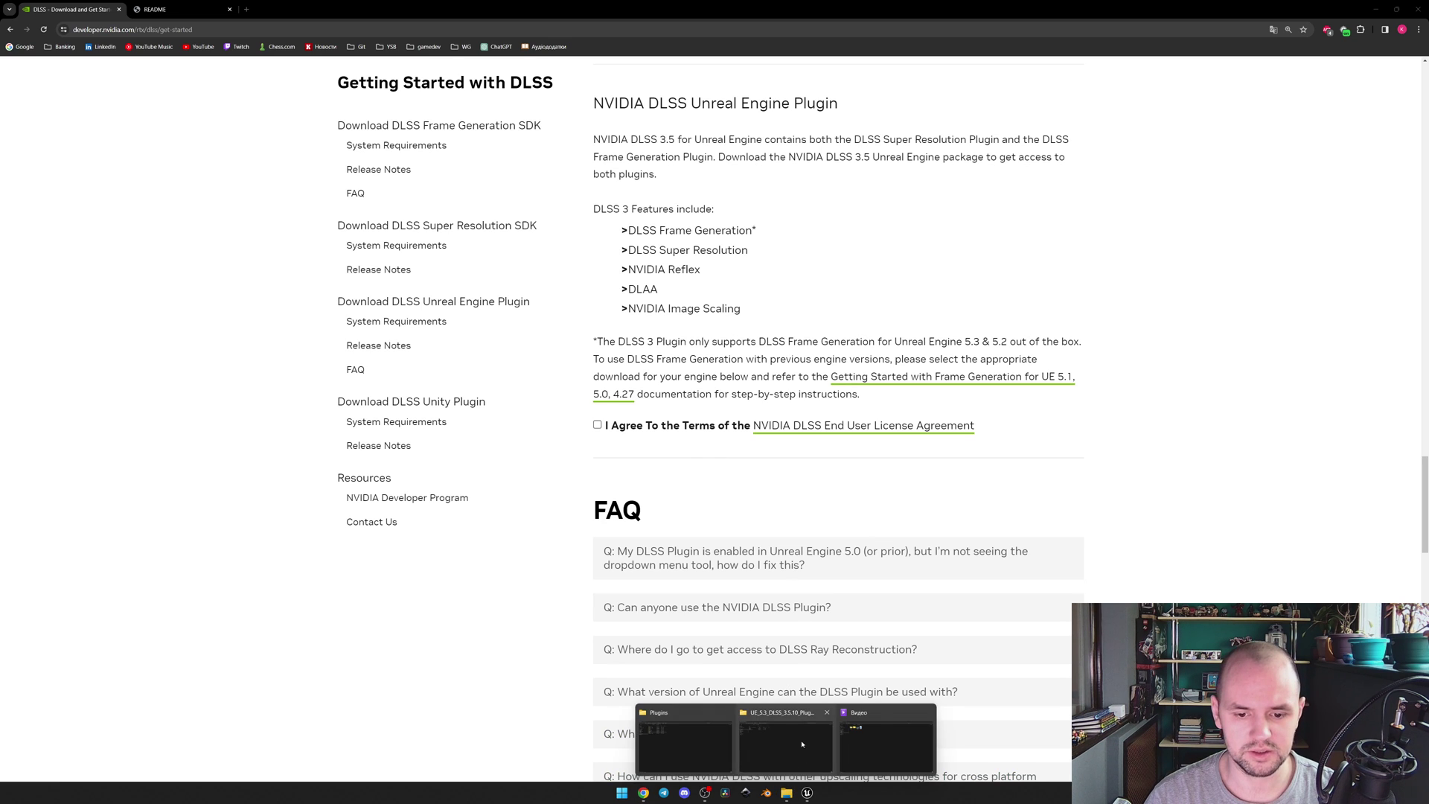
{"action": "mouse_move", "coordinate": [735, 748]}
{"action": "left_click", "coordinate": [688, 744]}
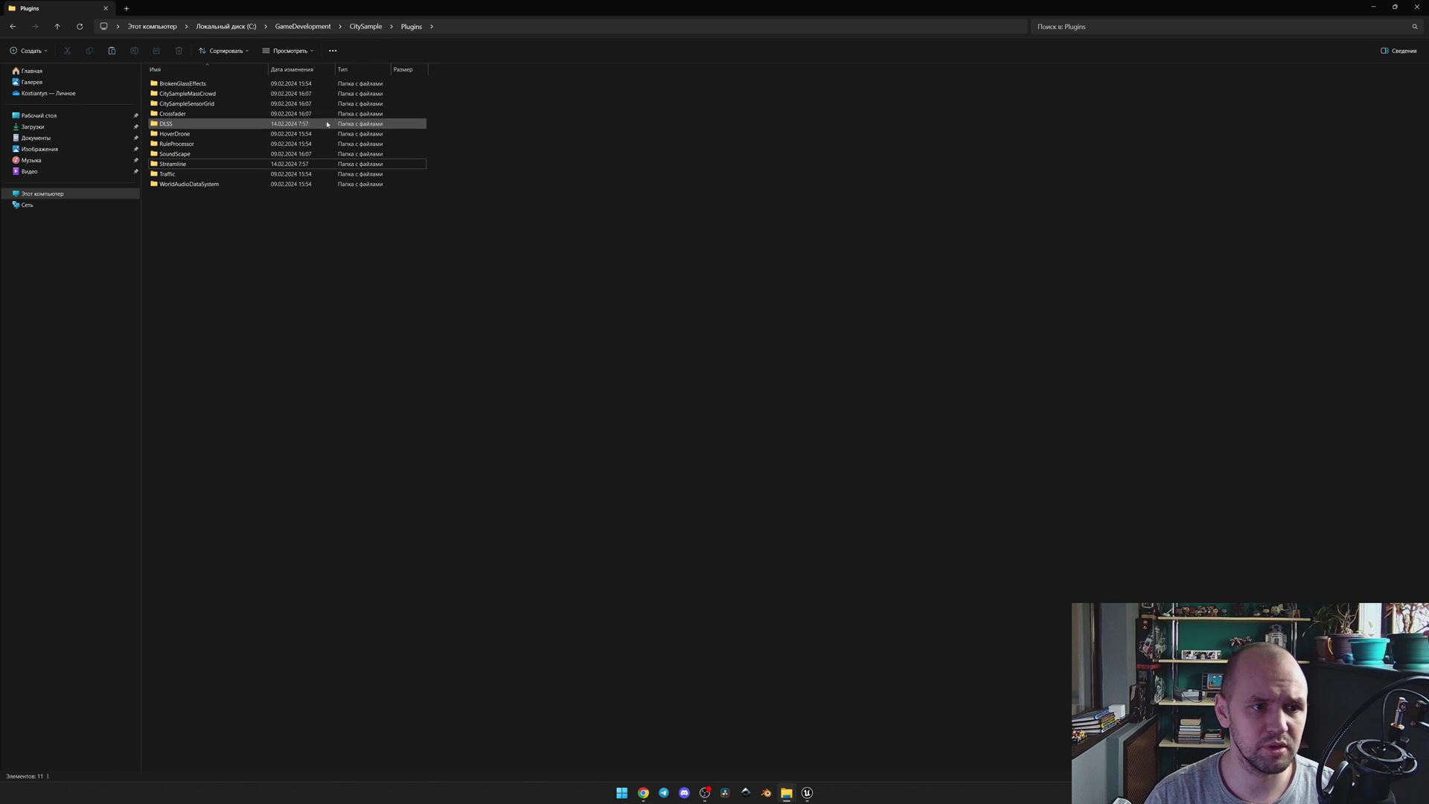
{"action": "left_click", "coordinate": [214, 125]}
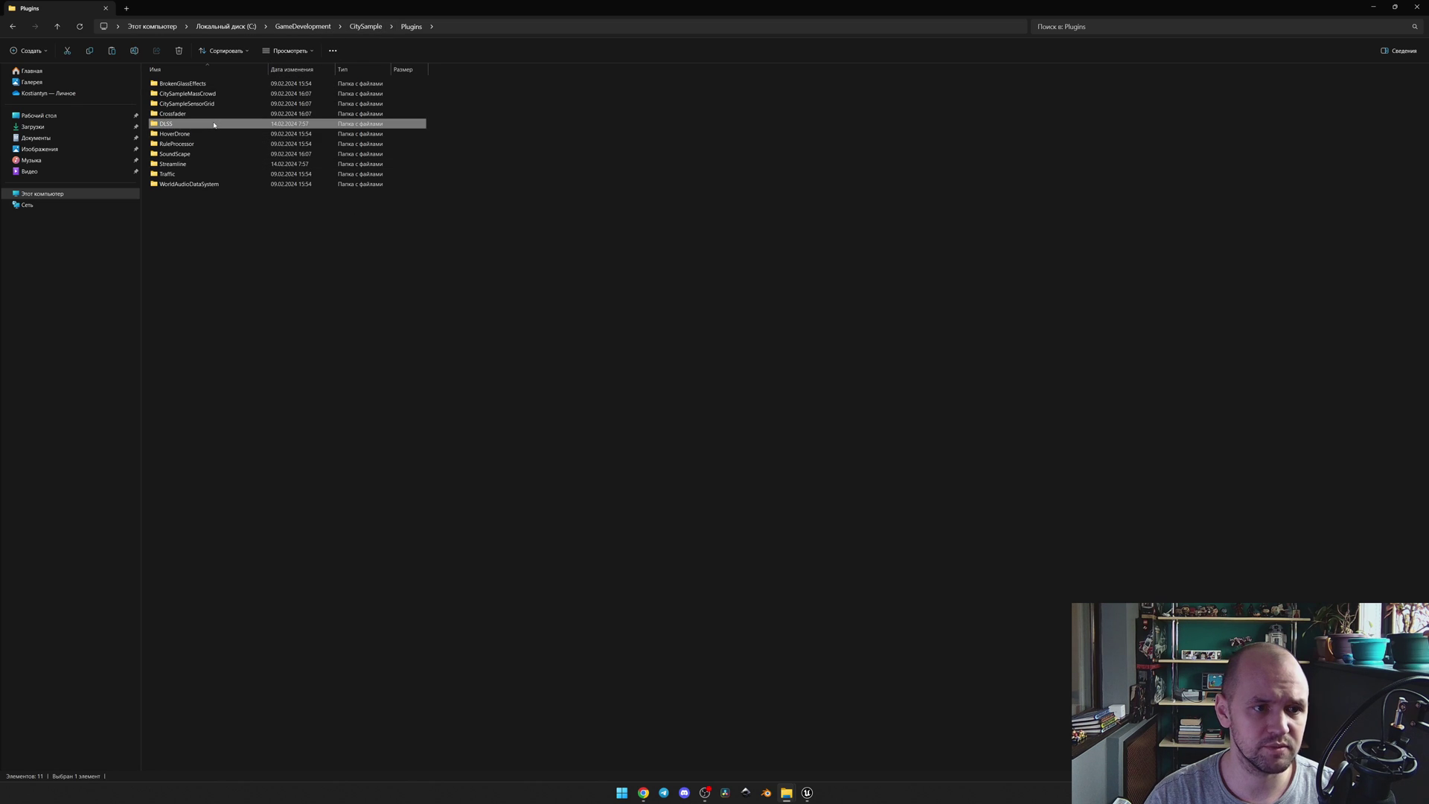
{"action": "left_click", "coordinate": [213, 166]}
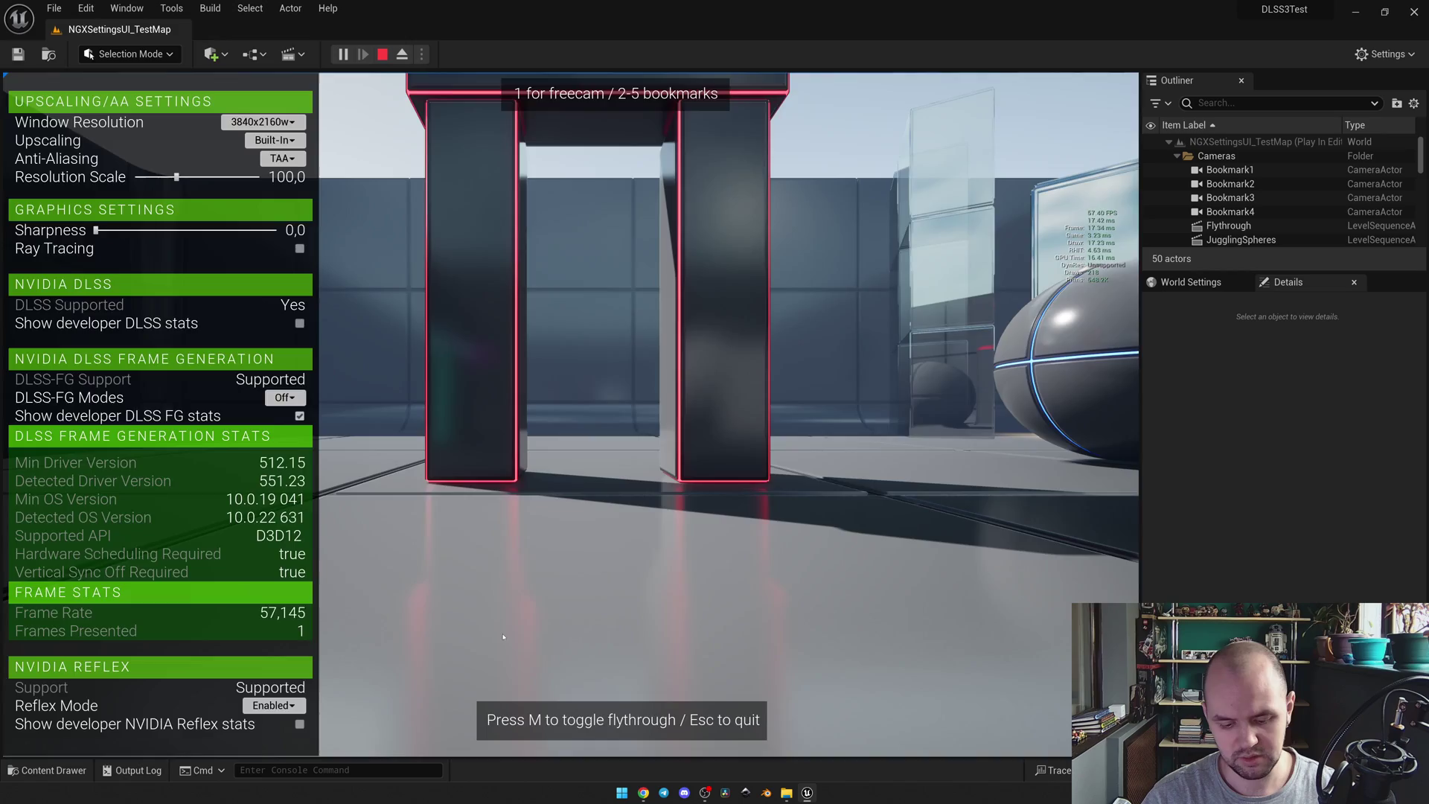
{"action": "key", "text": "m"}
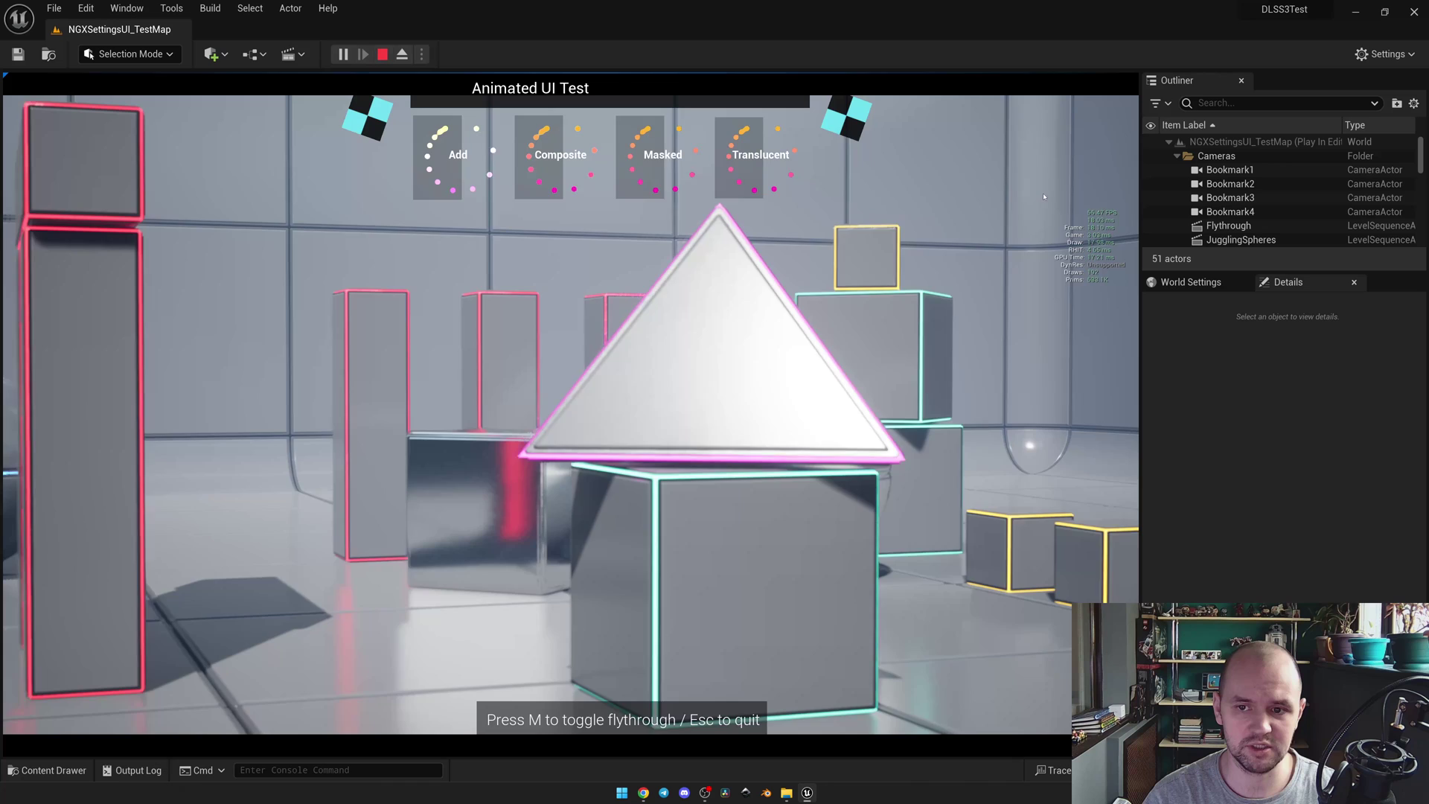
{"action": "key", "text": "m"}
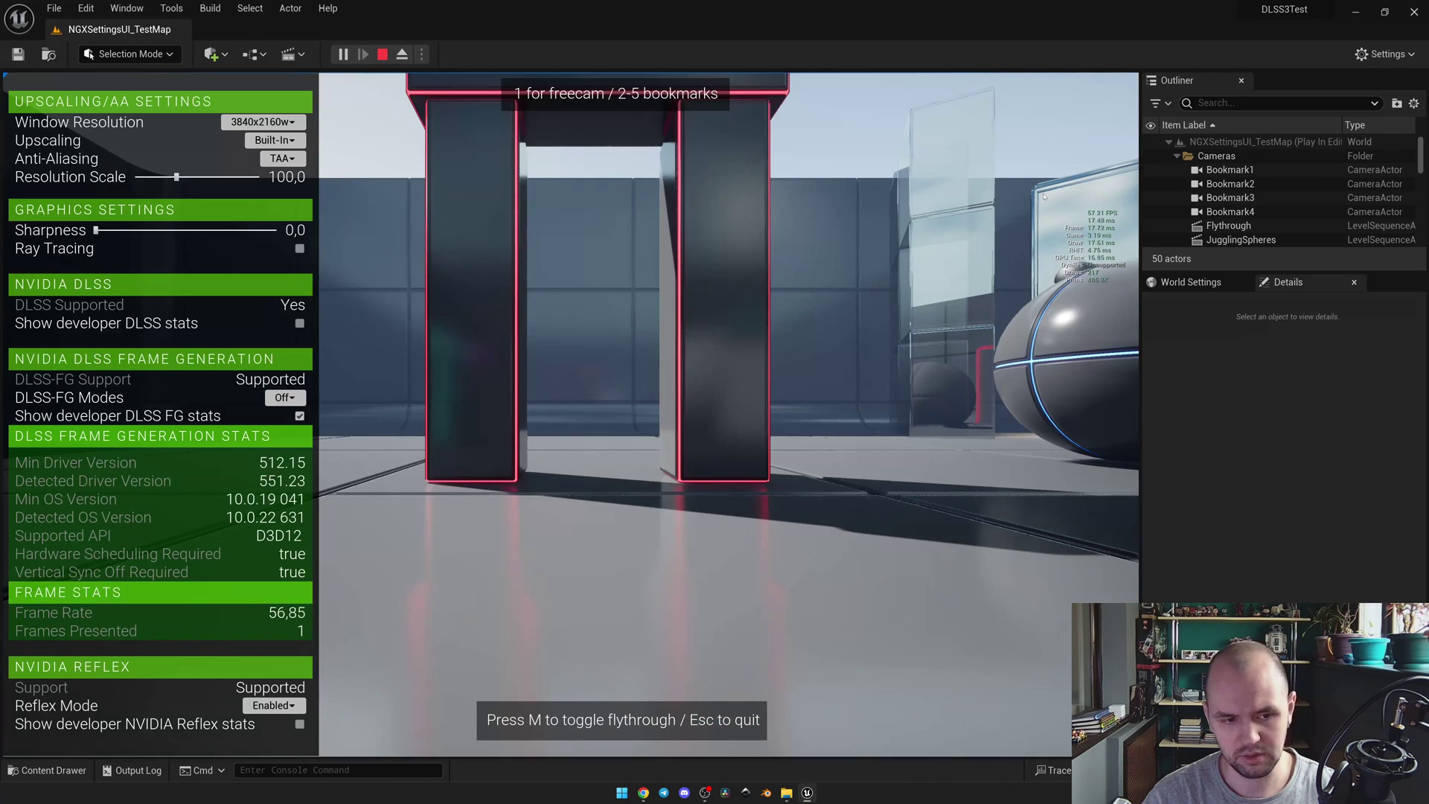
Switch Upscaling to NVIDIA DLSS and run the M flythrough, reaching about 83 fps
{"action": "left_click", "coordinate": [289, 140]}
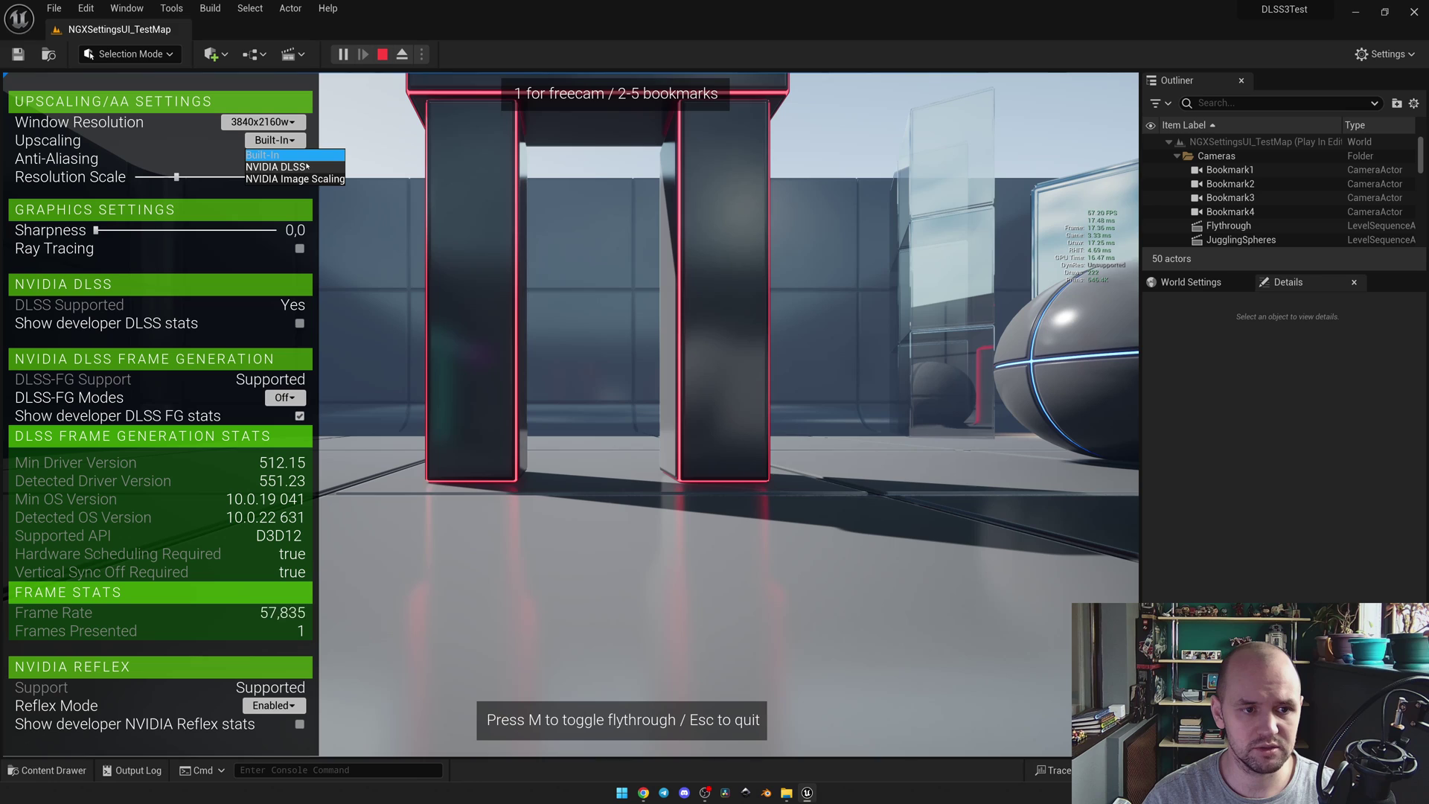
{"action": "left_click", "coordinate": [306, 166]}
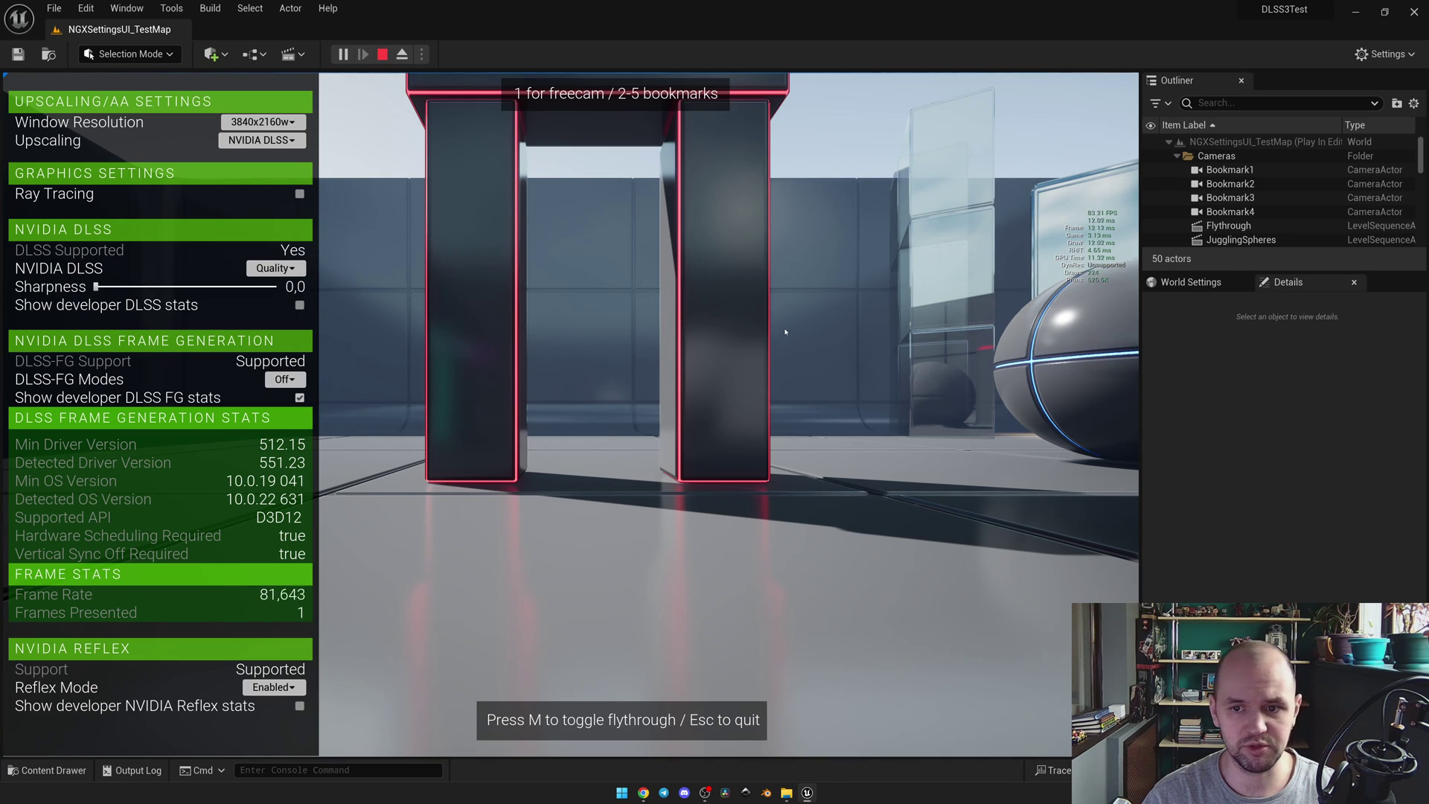
{"action": "key", "text": "m"}
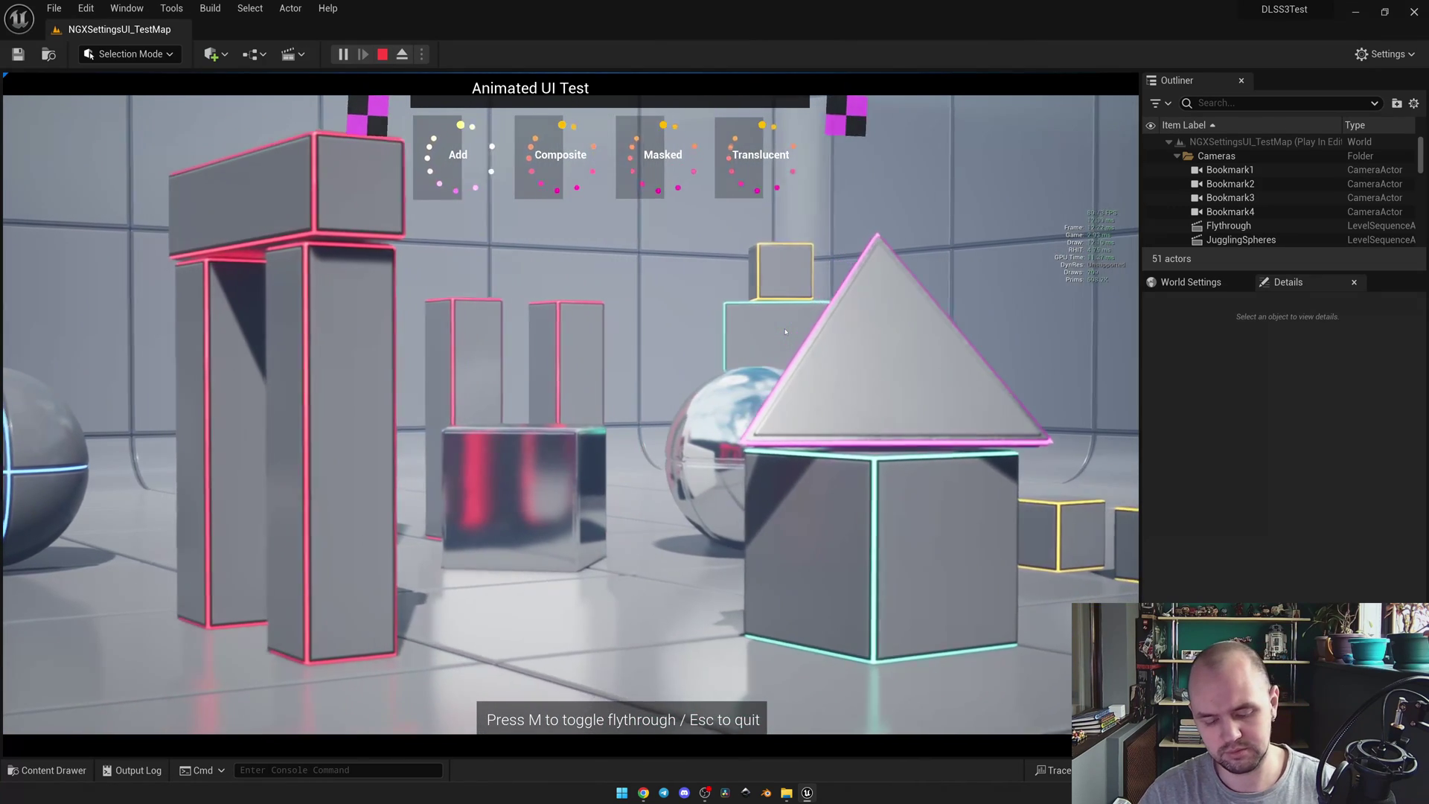
{"action": "key", "text": "m"}
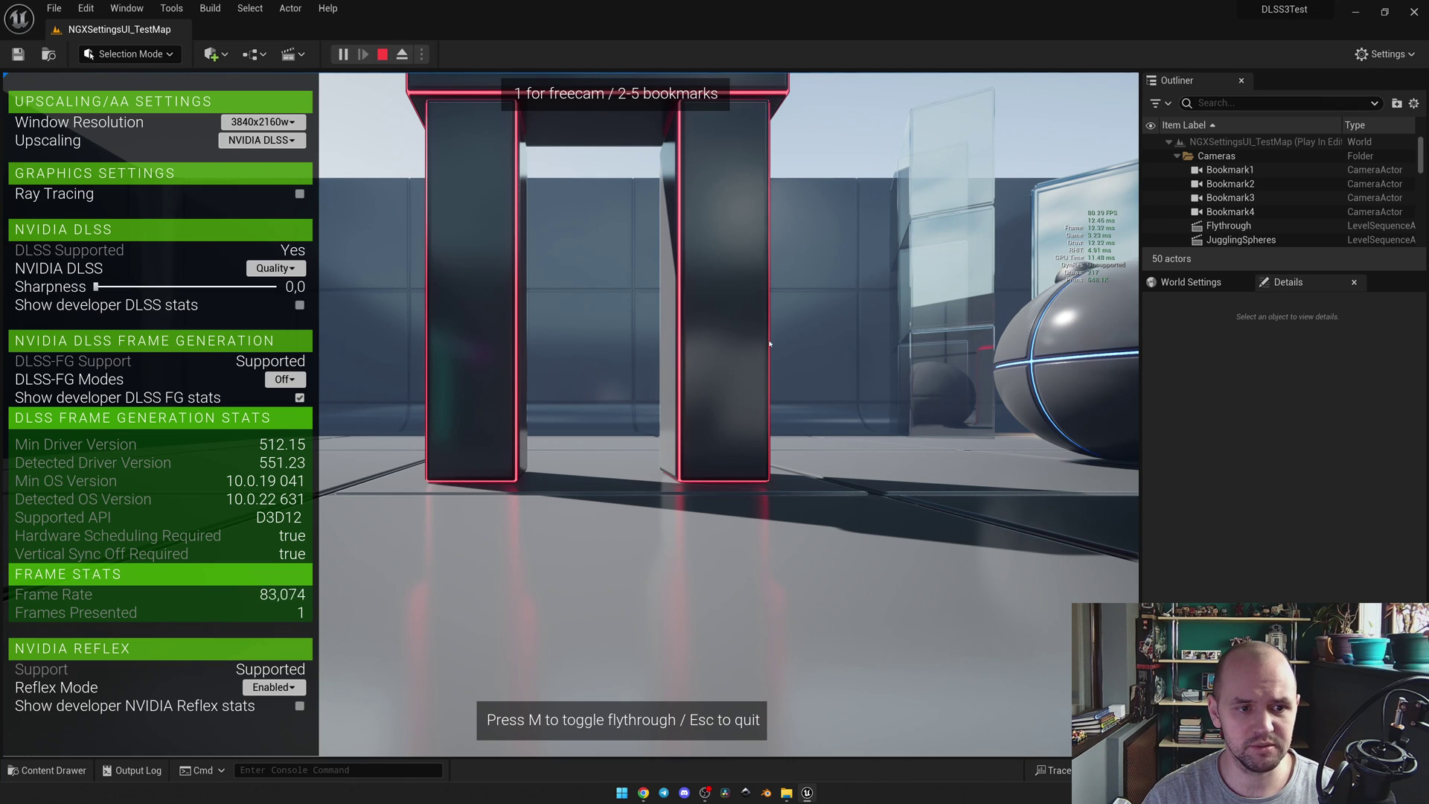
Turn on Ray Tracing with NVIDIA DLSS upscaling and start the camera flythrough
{"action": "left_click", "coordinate": [262, 140]}
{"action": "left_click", "coordinate": [285, 158]}
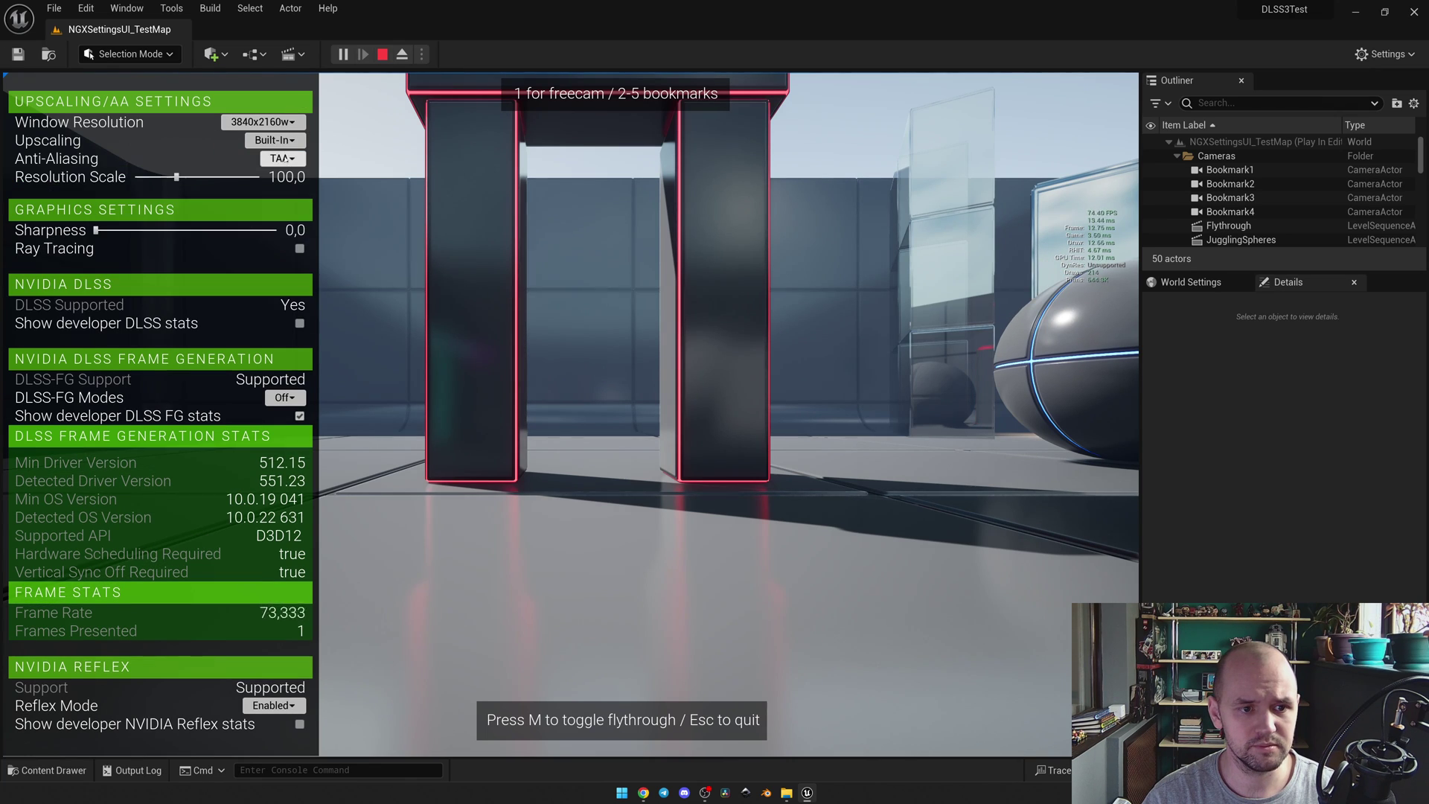
{"action": "left_click", "coordinate": [300, 248]}
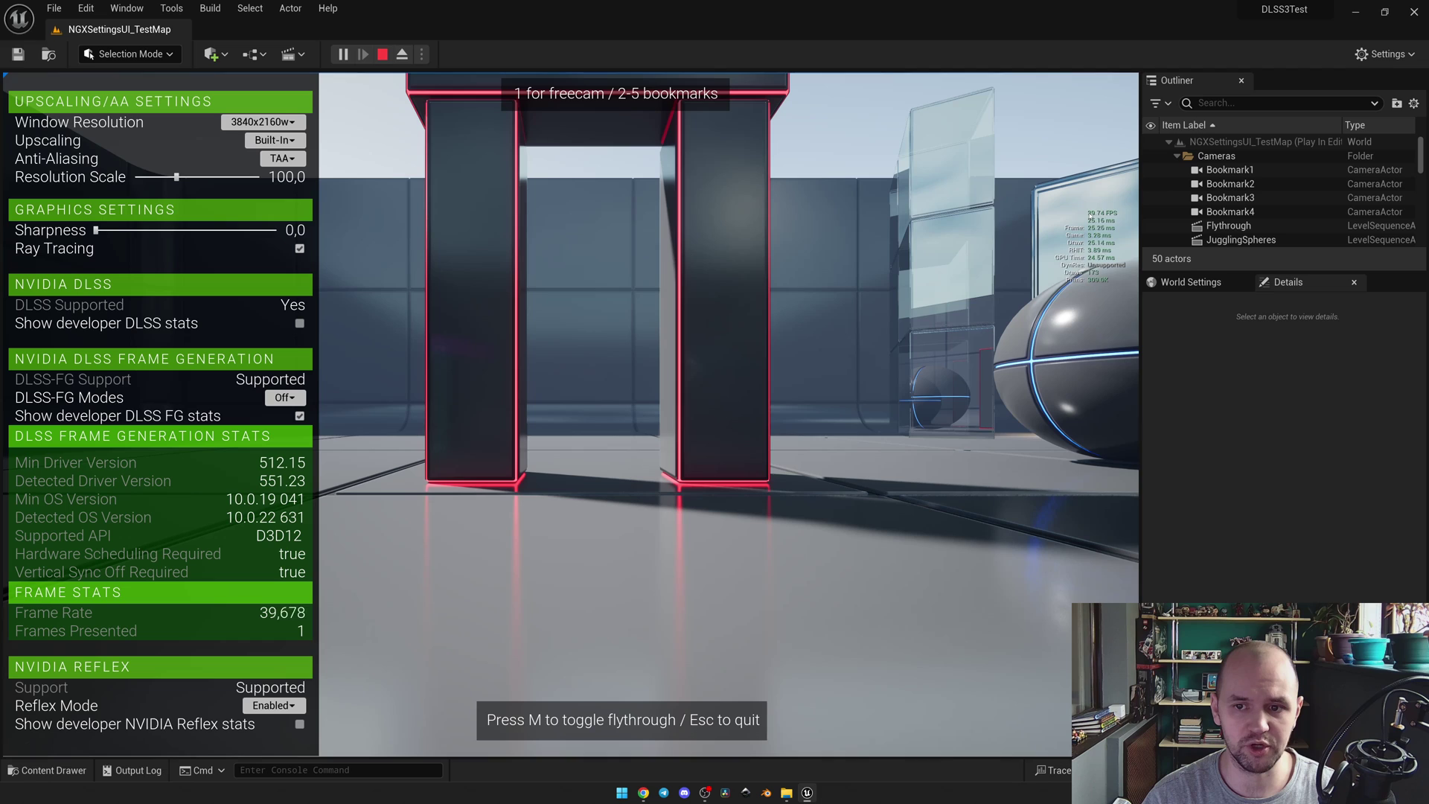
{"action": "left_click", "coordinate": [301, 144]}
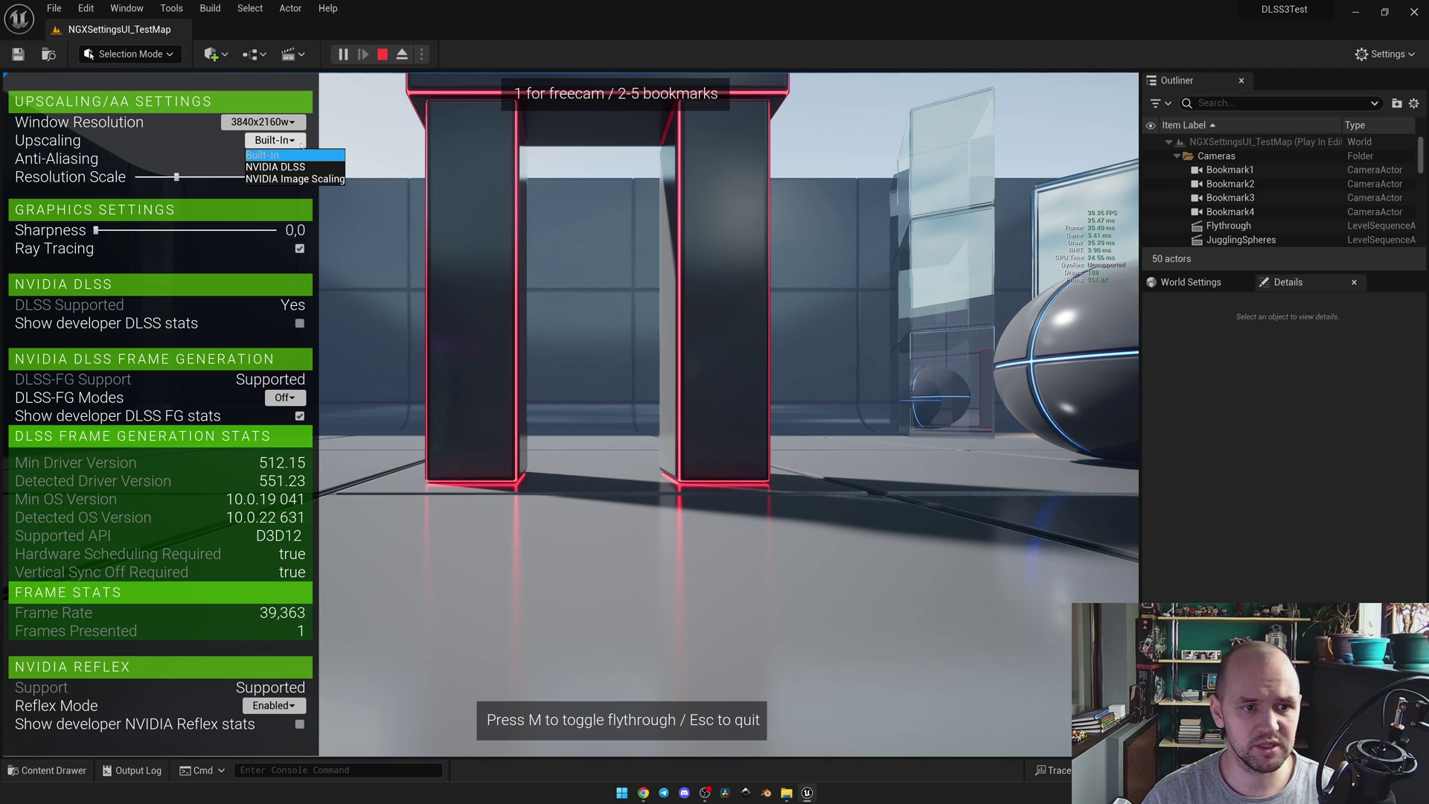
{"action": "left_click", "coordinate": [303, 167]}
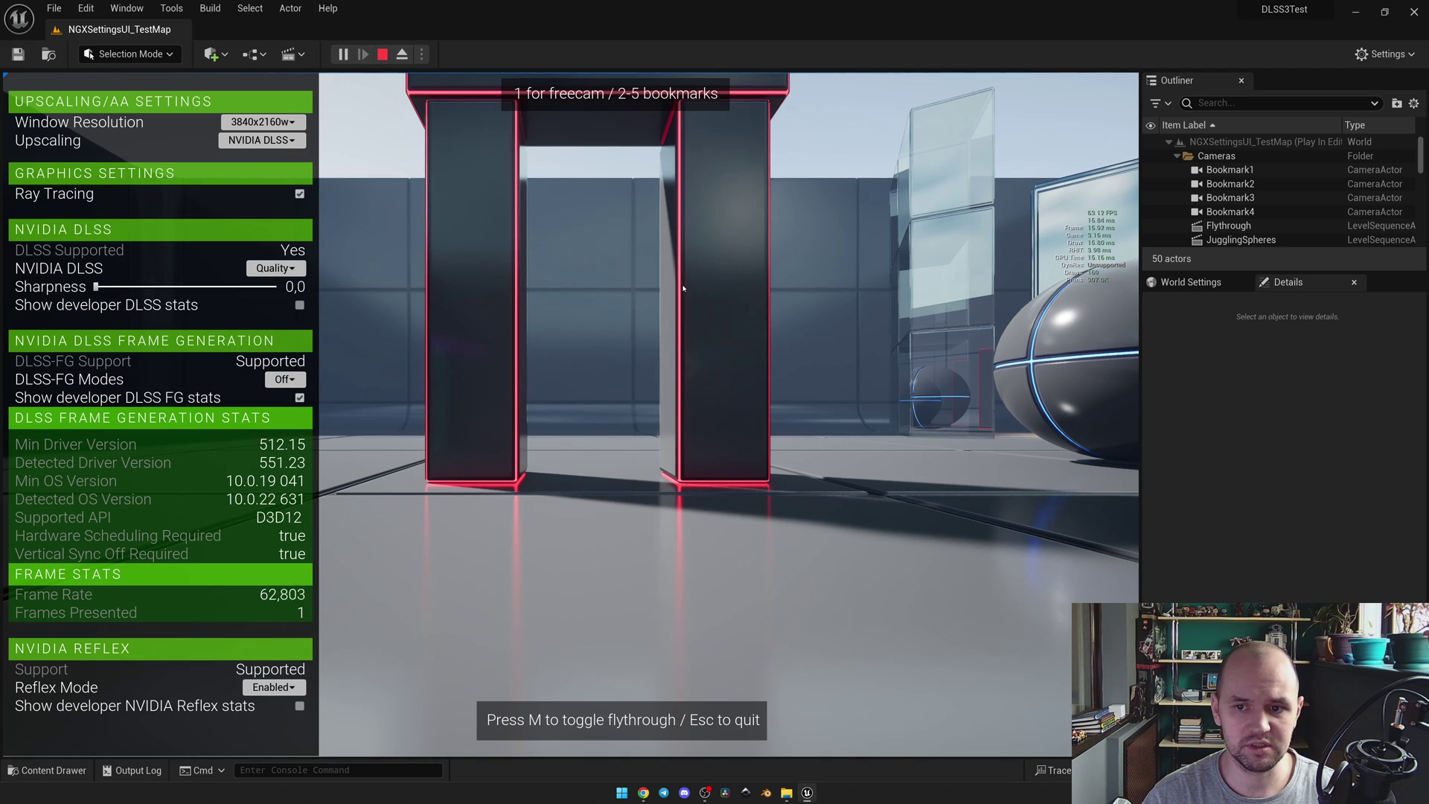
{"action": "key", "text": "2"}
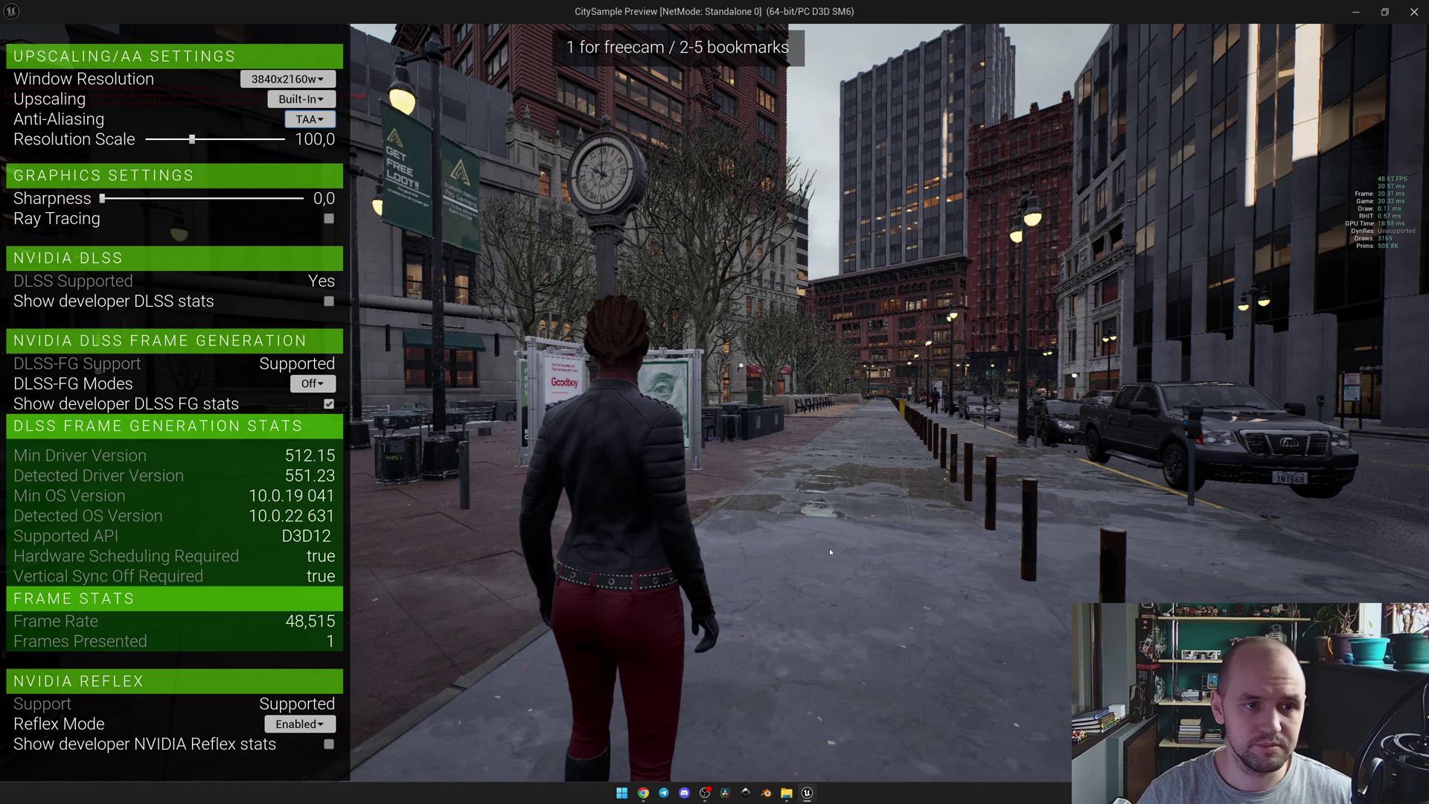
Choose NVIDIA DLSS in the City Sample Upscaling dropdown, running Quality mode at about 44–45 fps
{"action": "left_click", "coordinate": [301, 99]}
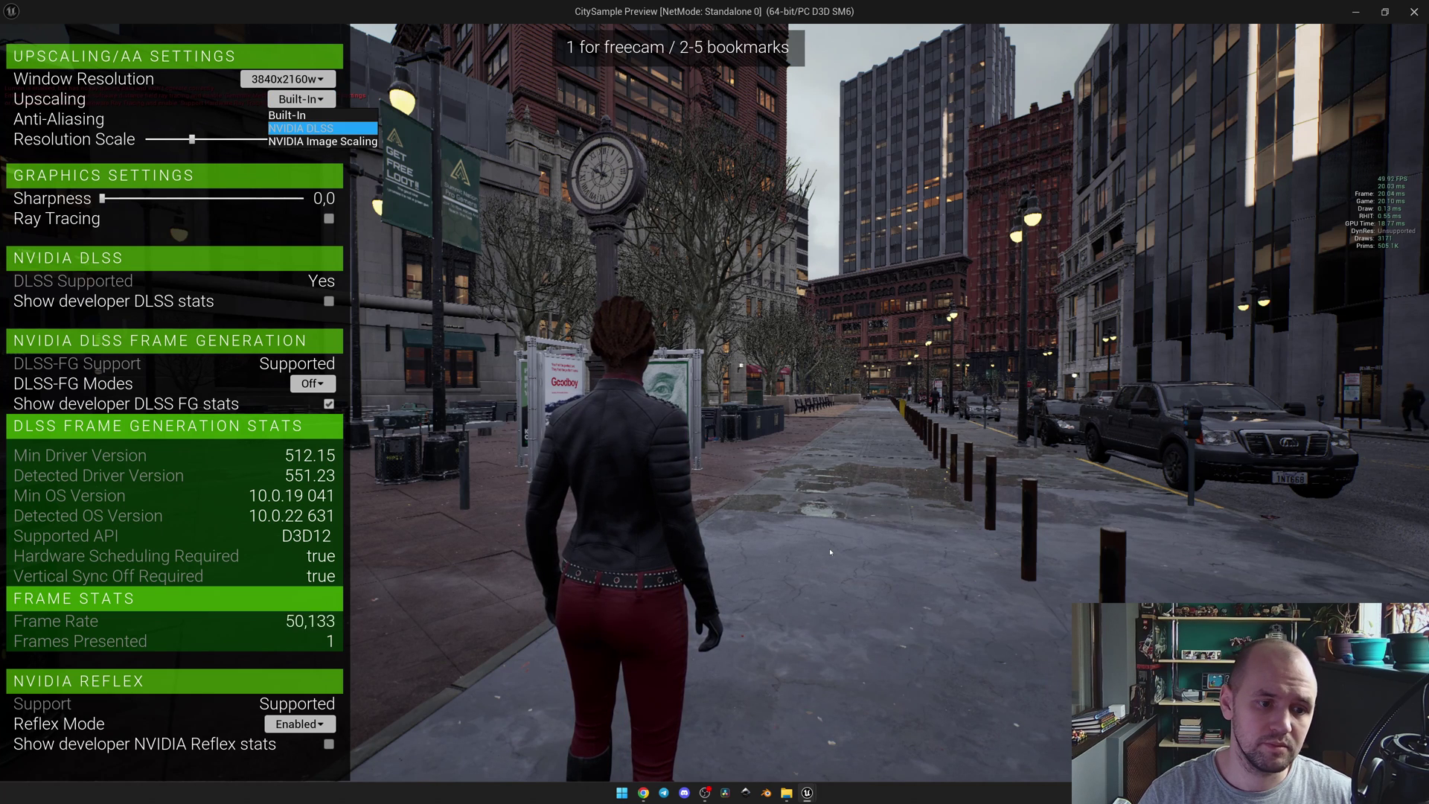
{"action": "left_click", "coordinate": [300, 128]}
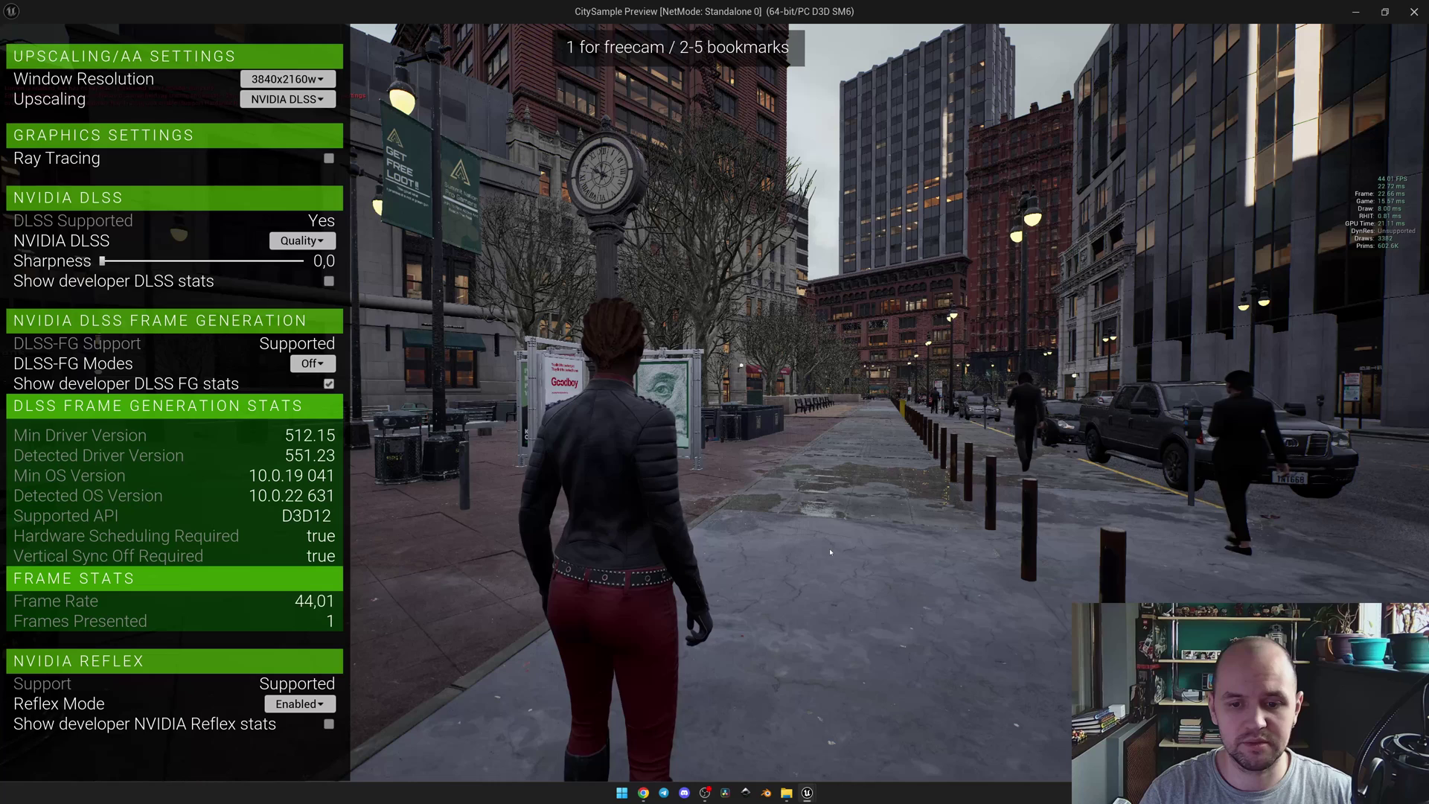
Set the running game's DLSS quality mode to Ultra Performance
{"action": "key", "text": "Return"}
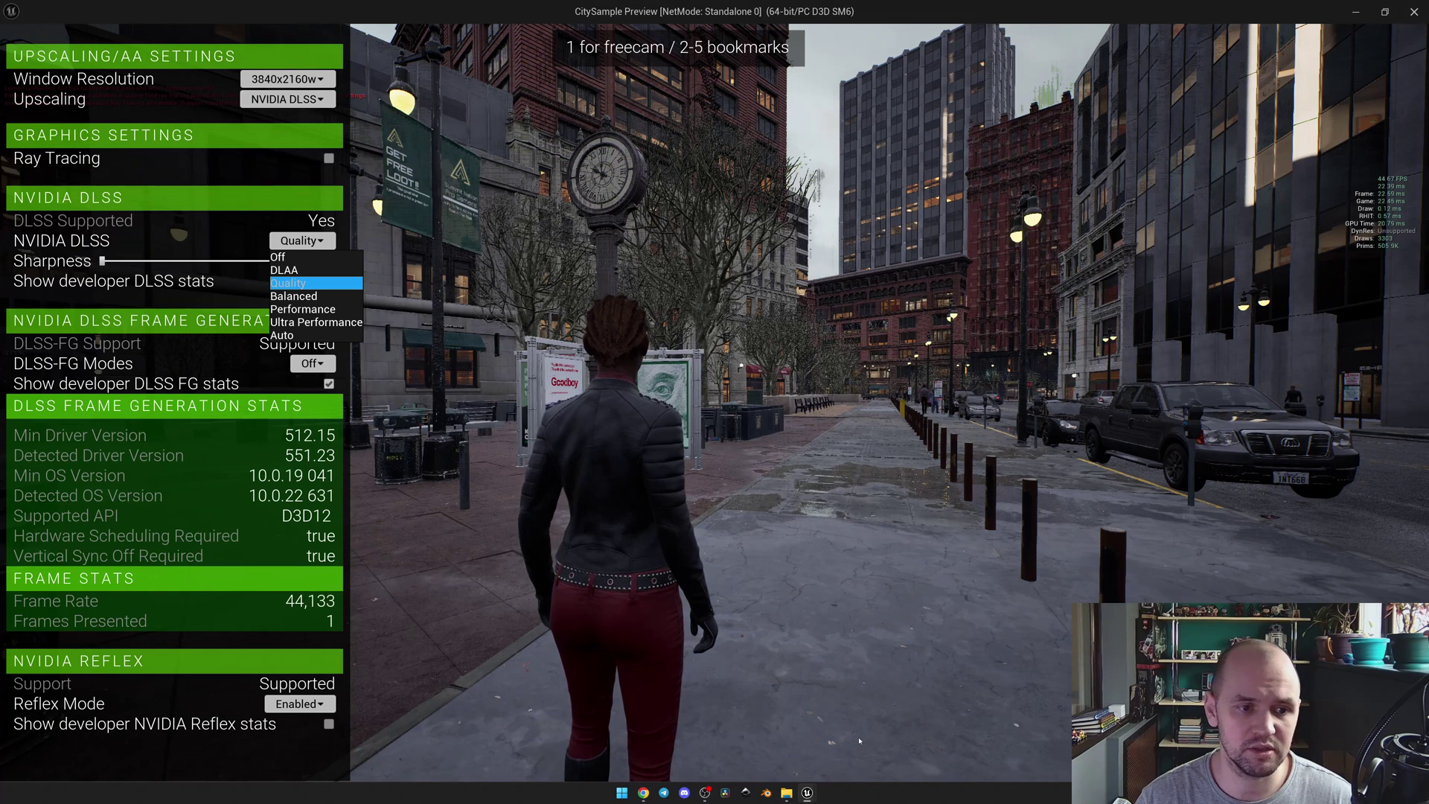
{"action": "key", "text": "Down"}
{"action": "key", "text": "Down"}
{"action": "key", "text": "Down"}
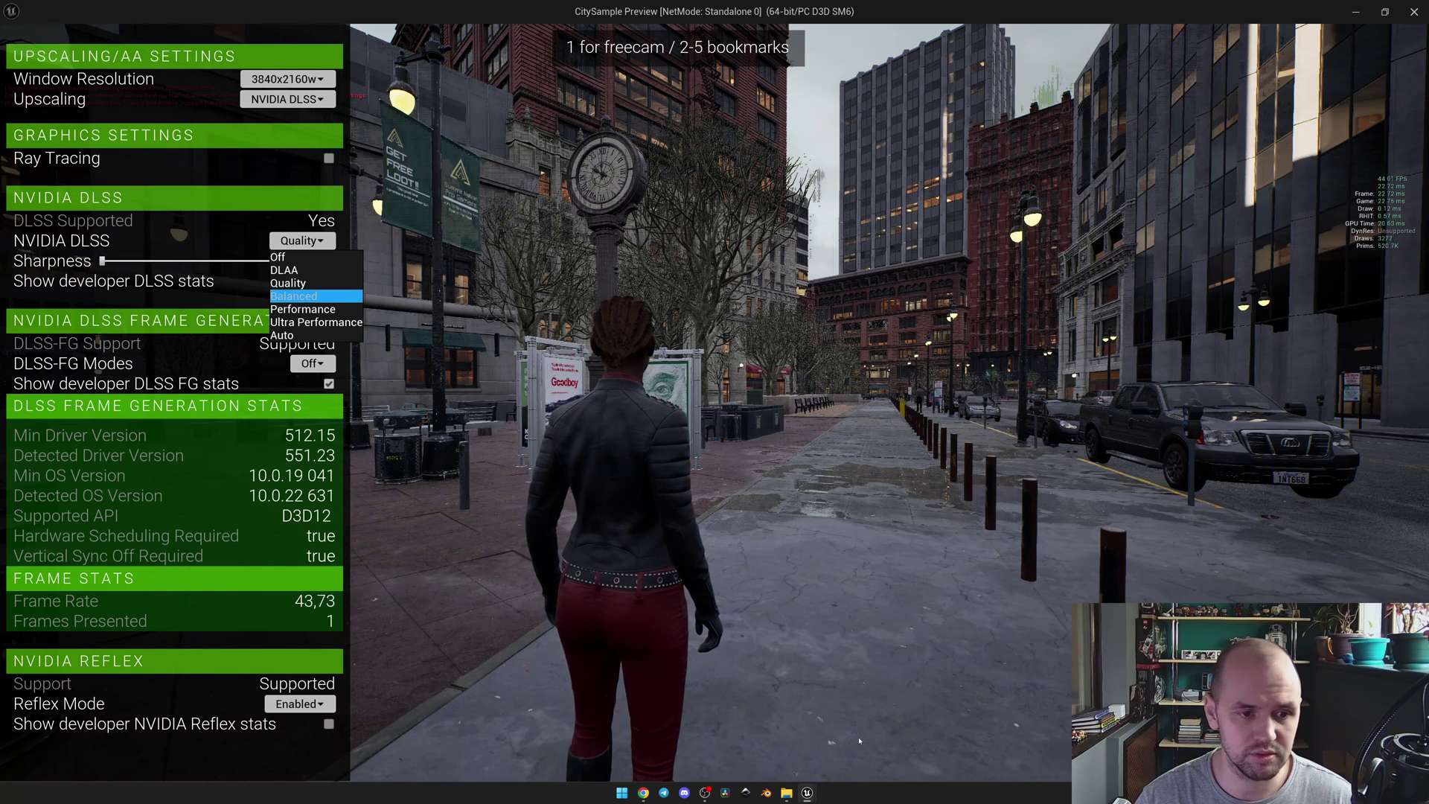
{"action": "key", "text": "Return"}
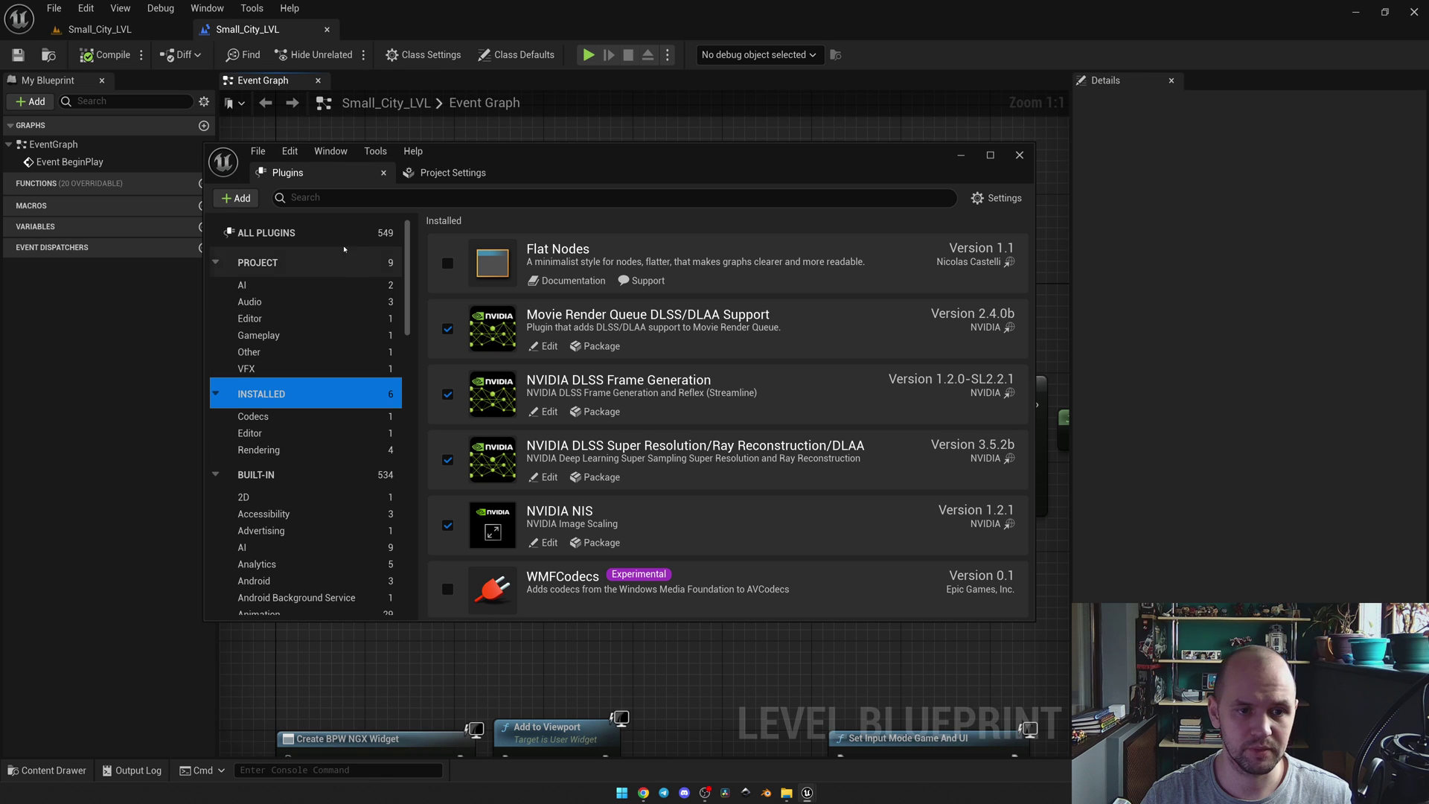
Show the Plugins - NVIDIA DLSS page in Project Settings
{"action": "left_click", "coordinate": [451, 181]}
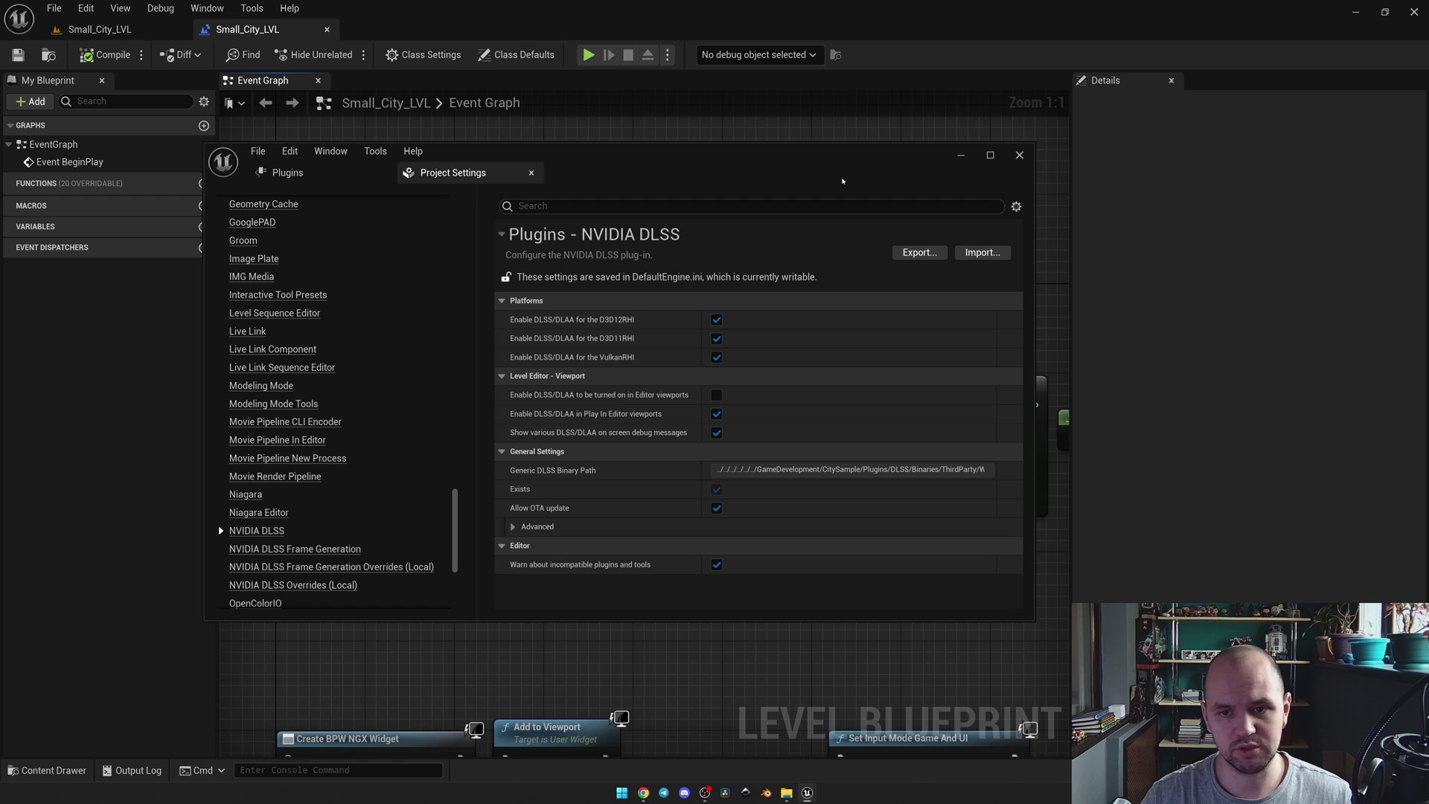
Close Project Settings and read the Output Log lines confirming NVIDIA NGX DLSS support
{"action": "left_click", "coordinate": [1010, 161]}
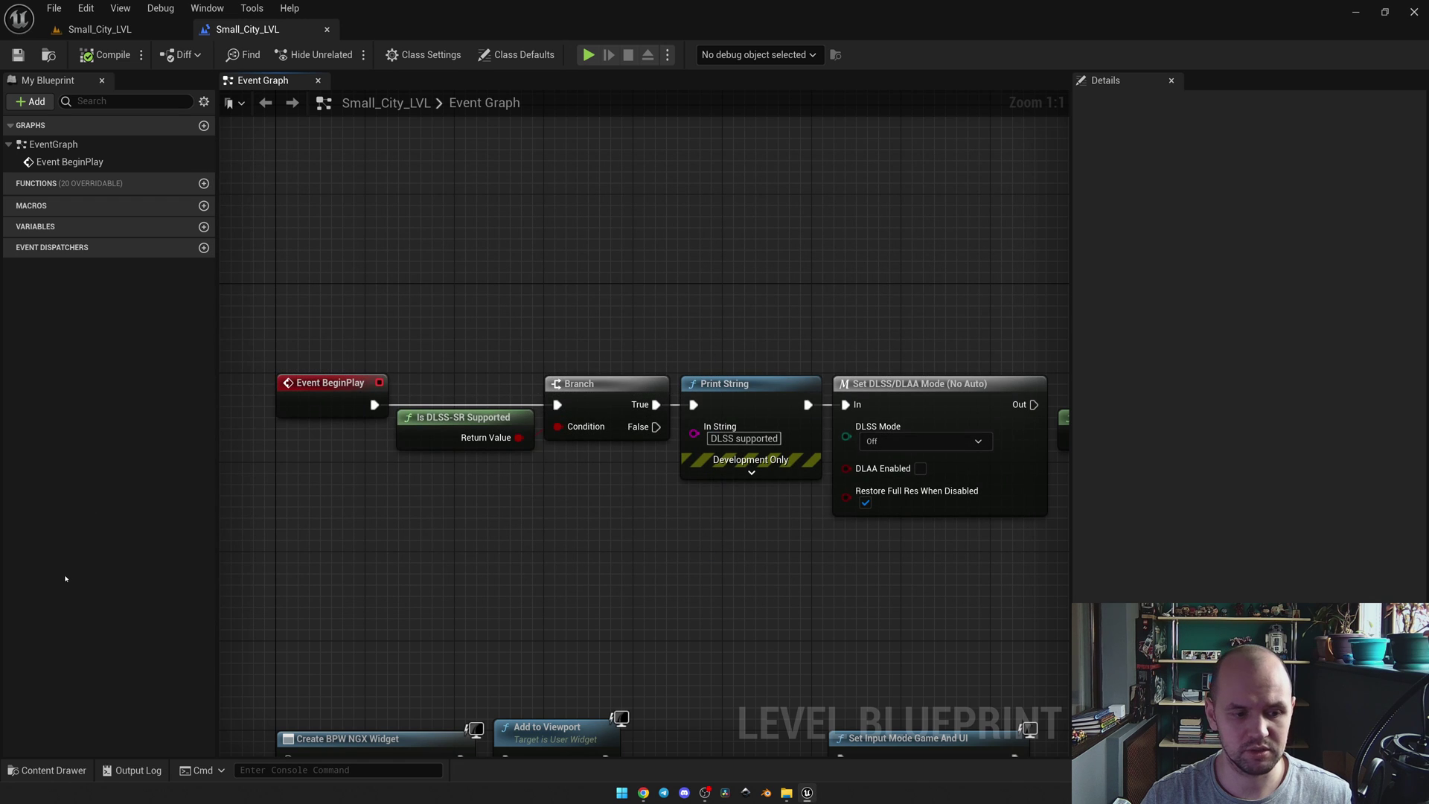
{"action": "left_click", "coordinate": [134, 770]}
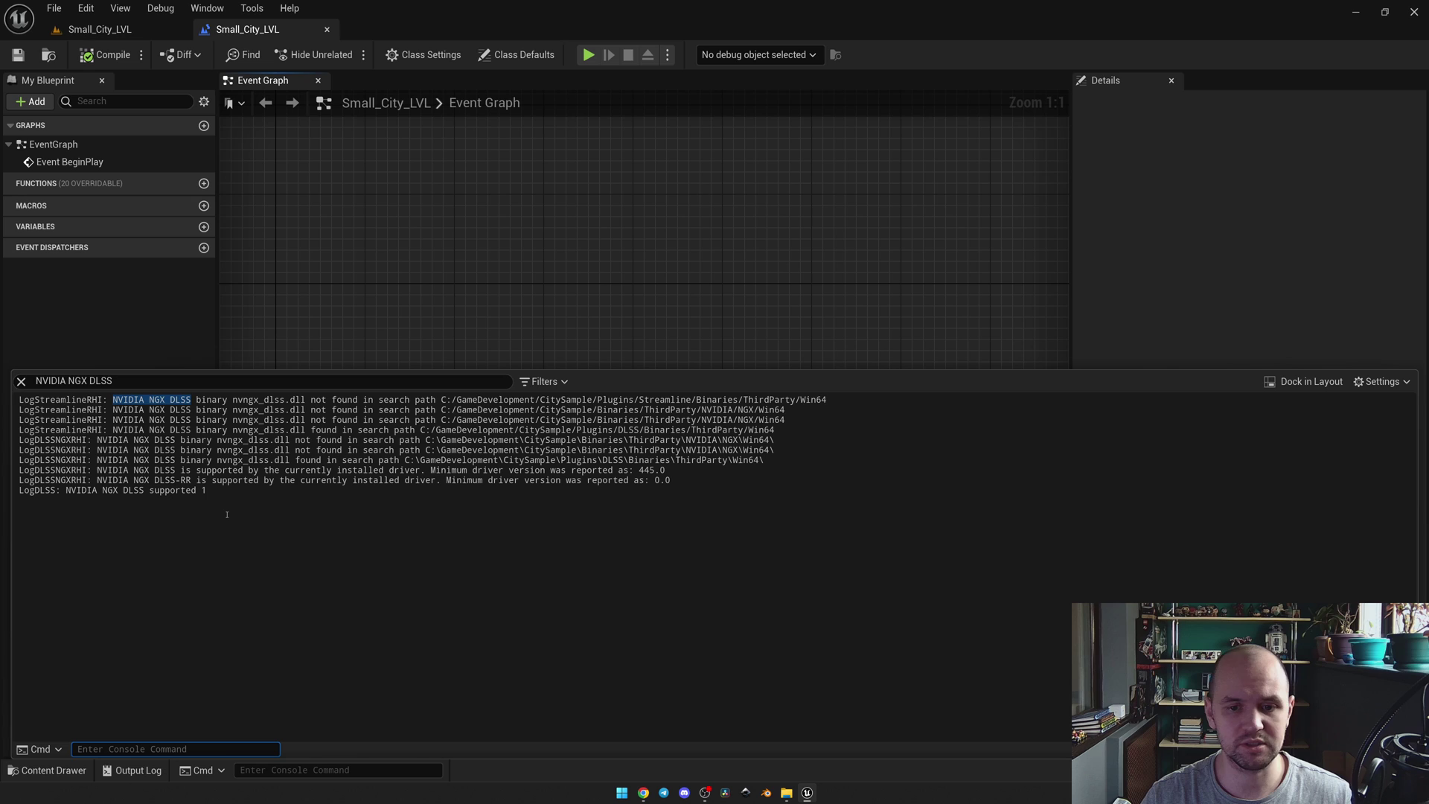
{"action": "key", "text": "Escape"}
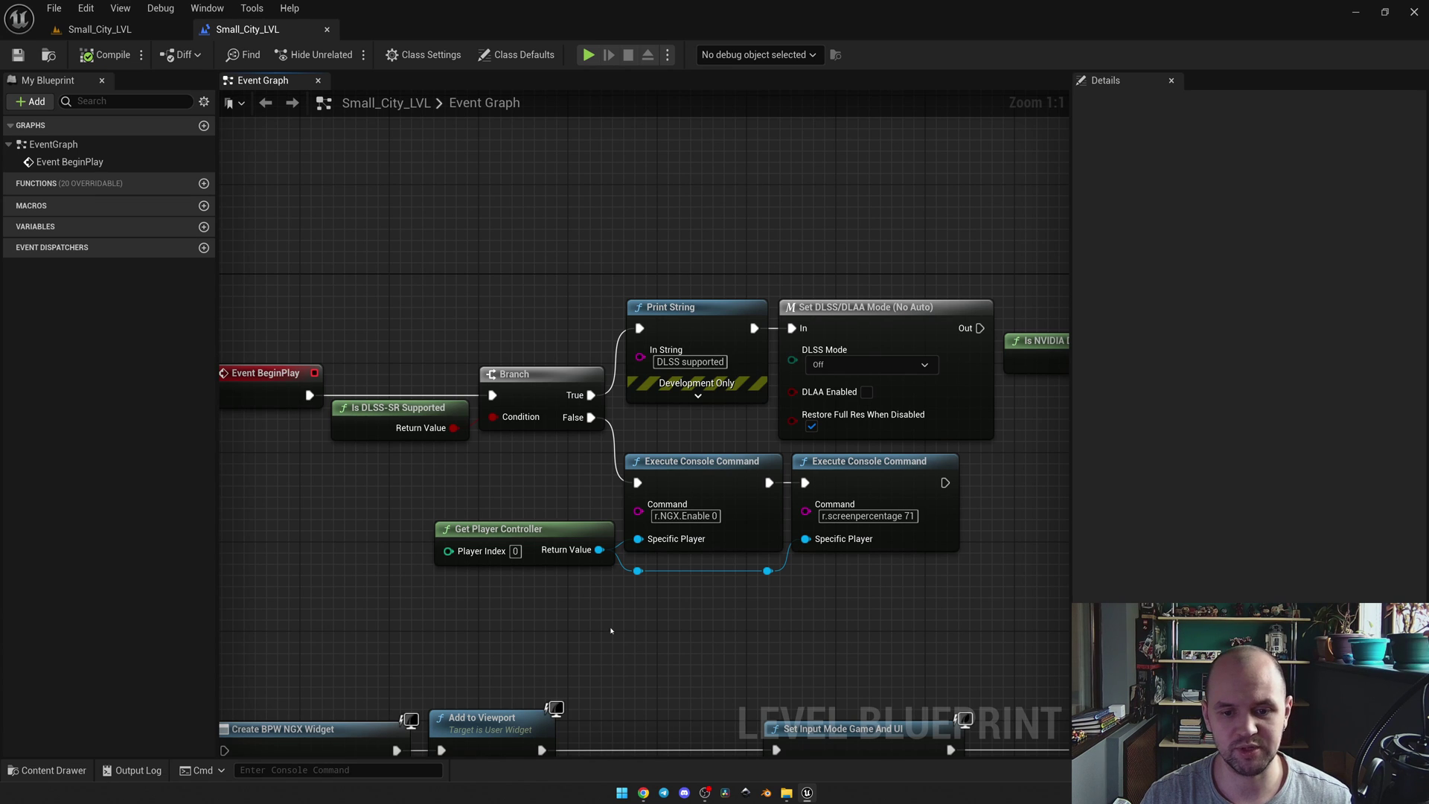
{"action": "right_click", "coordinate": [567, 279]}
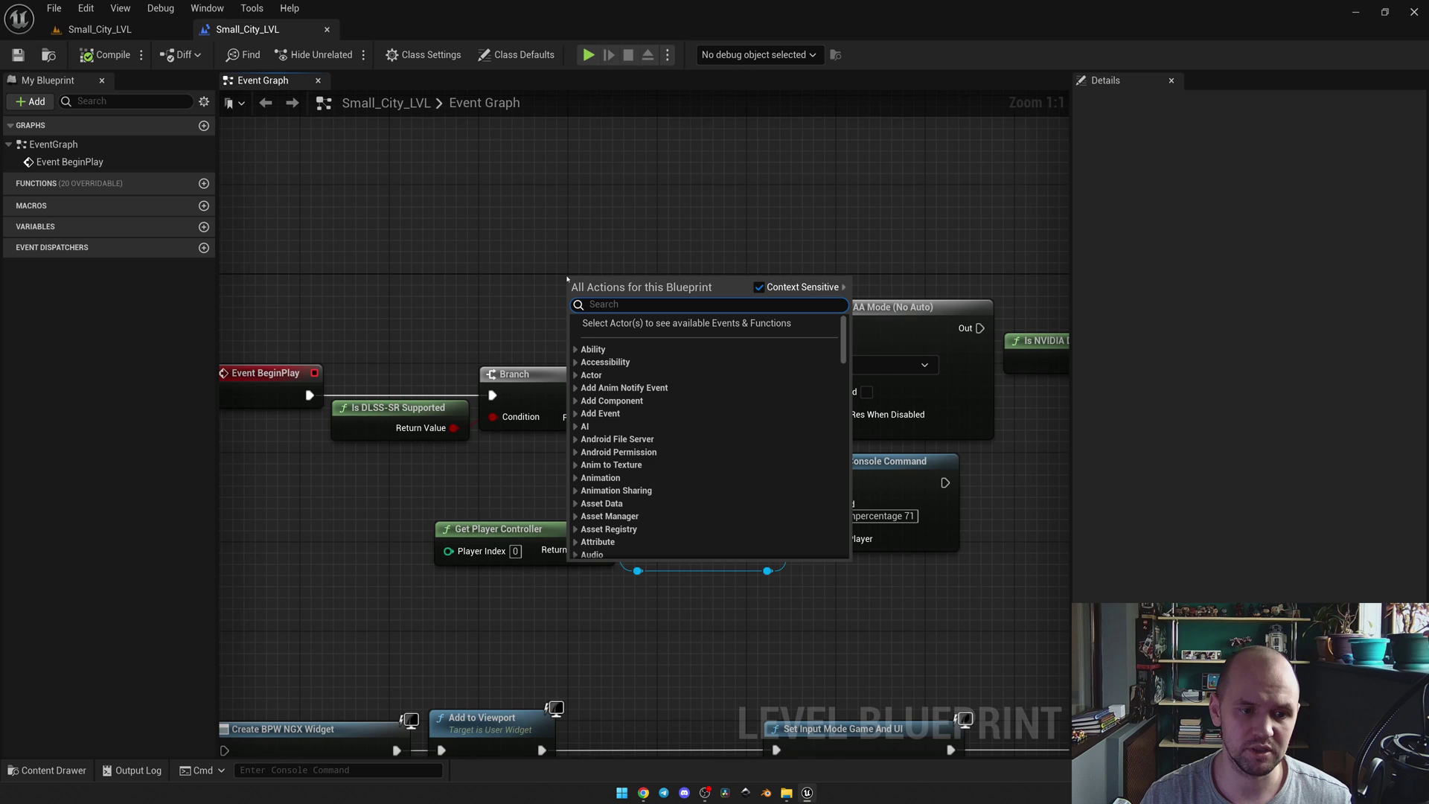
{"action": "type", "text": "dlss"}
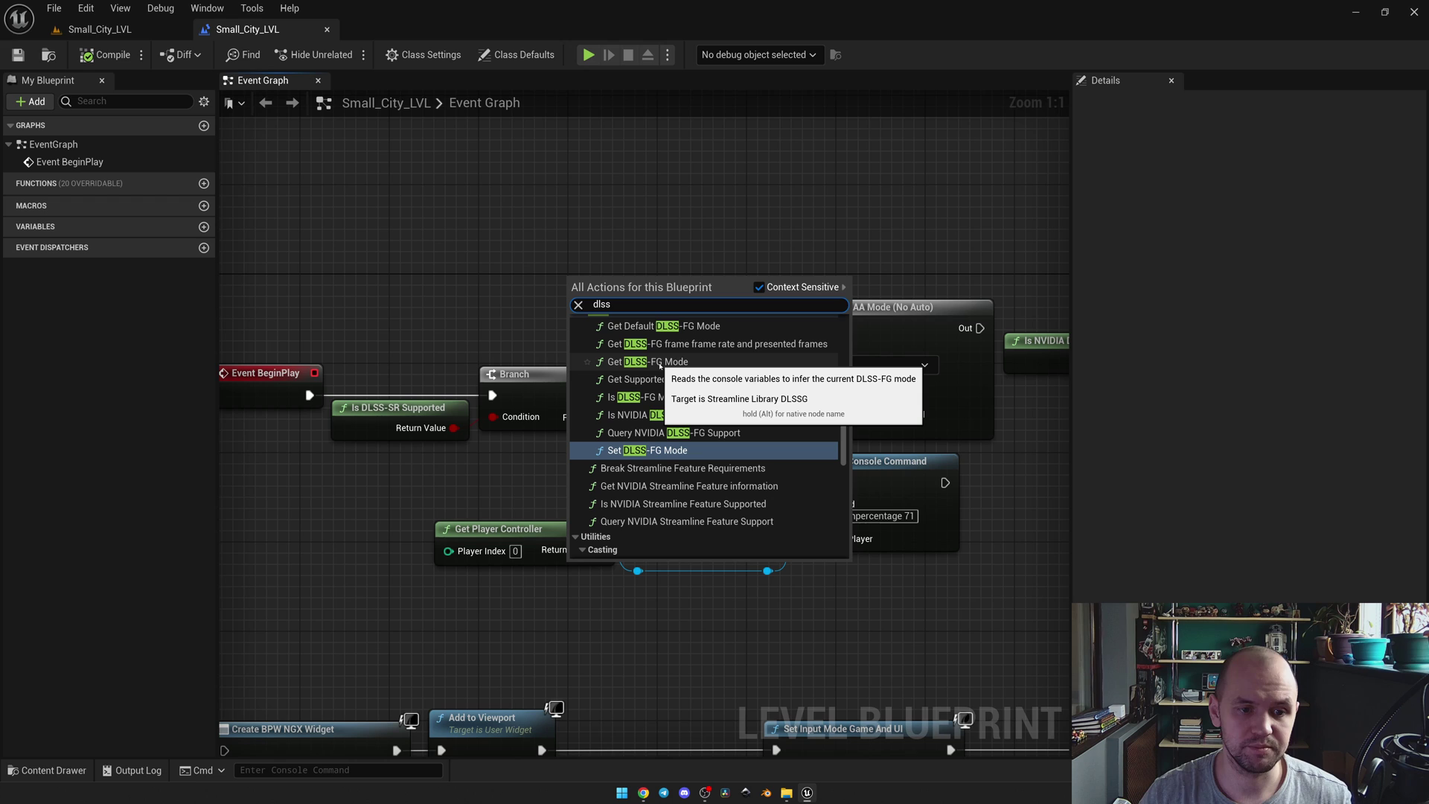
{"action": "left_click", "coordinate": [518, 267]}
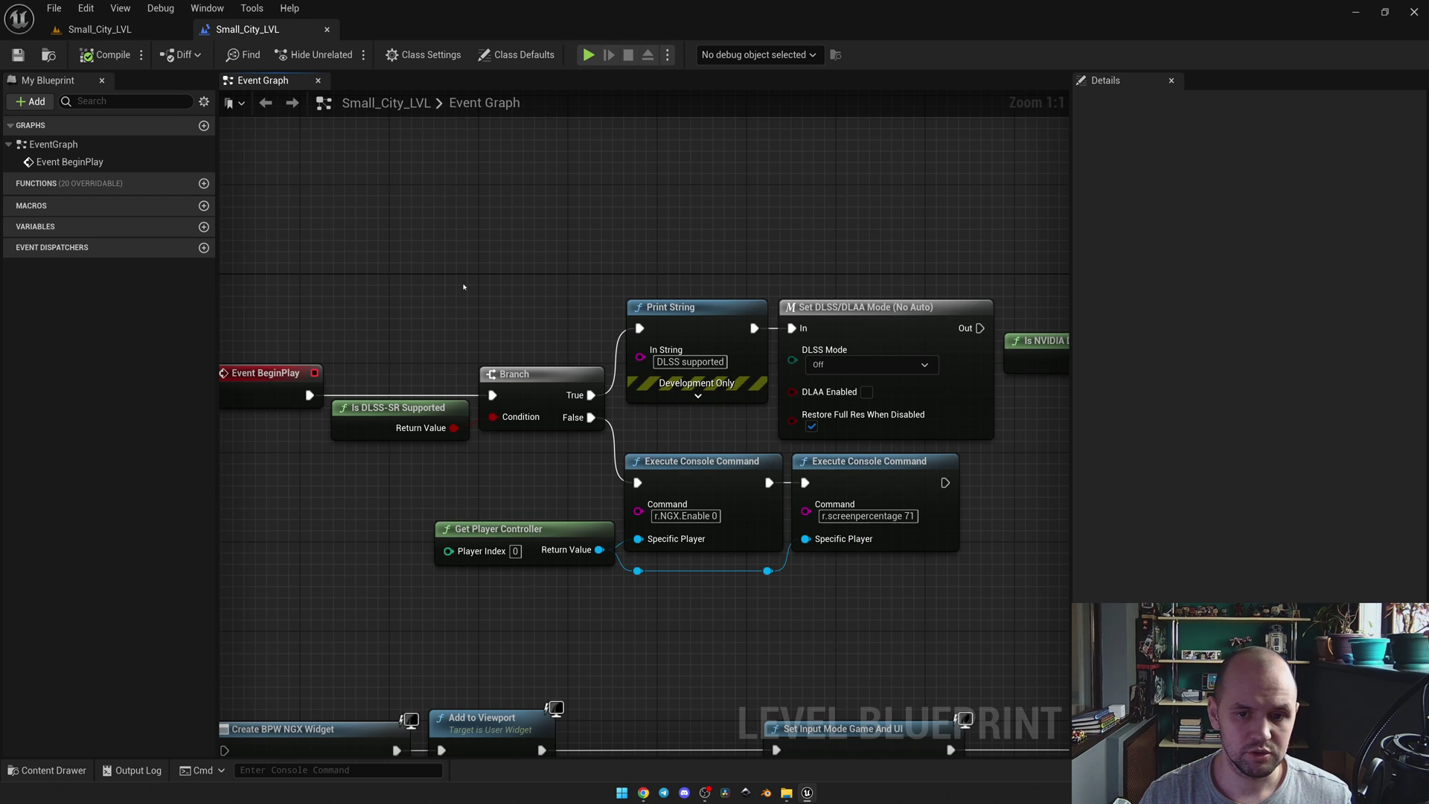
{"action": "right_click_drag", "start_coordinate": [463, 287], "coordinate": [551, 285]}
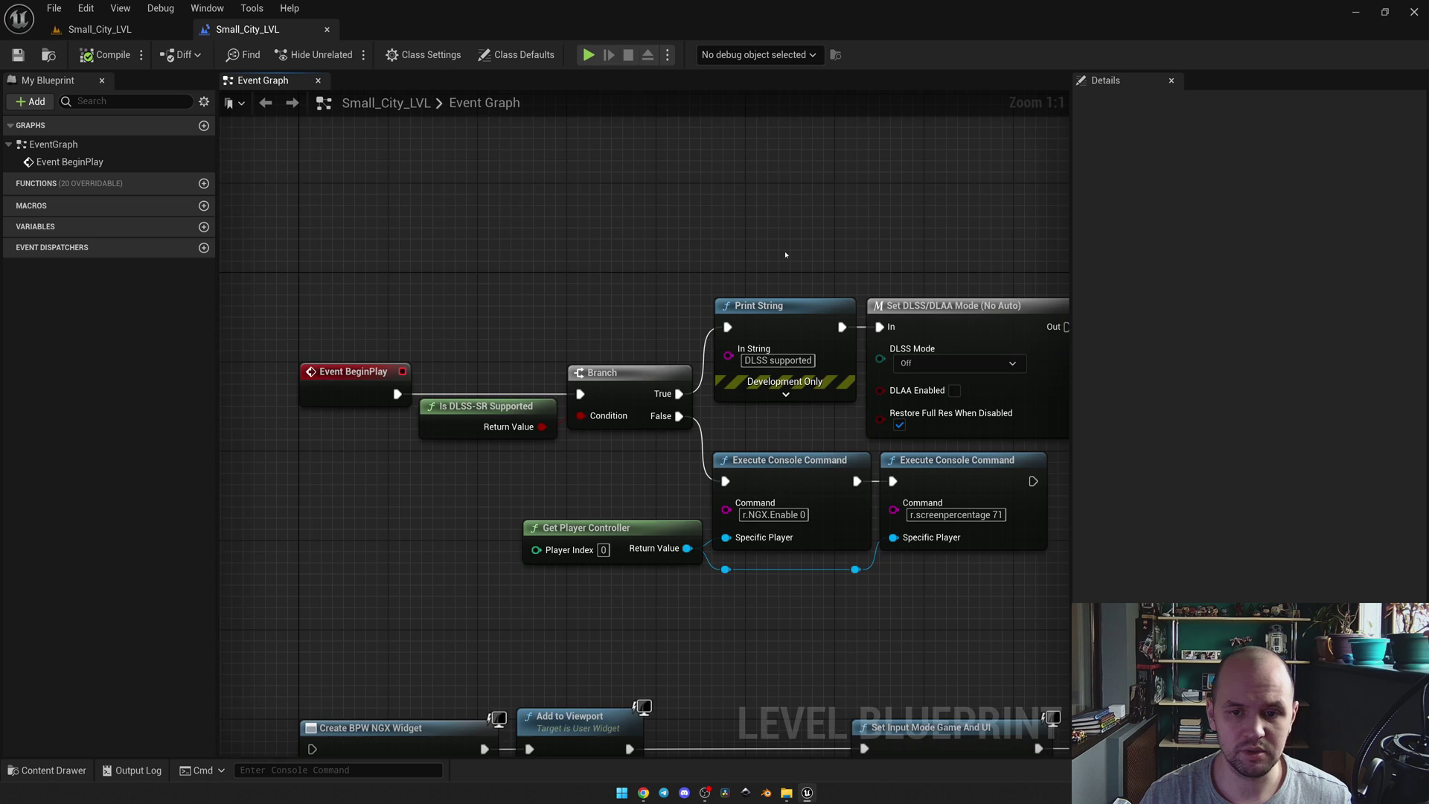
{"action": "right_click_drag", "start_coordinate": [786, 255], "coordinate": [563, 255]}
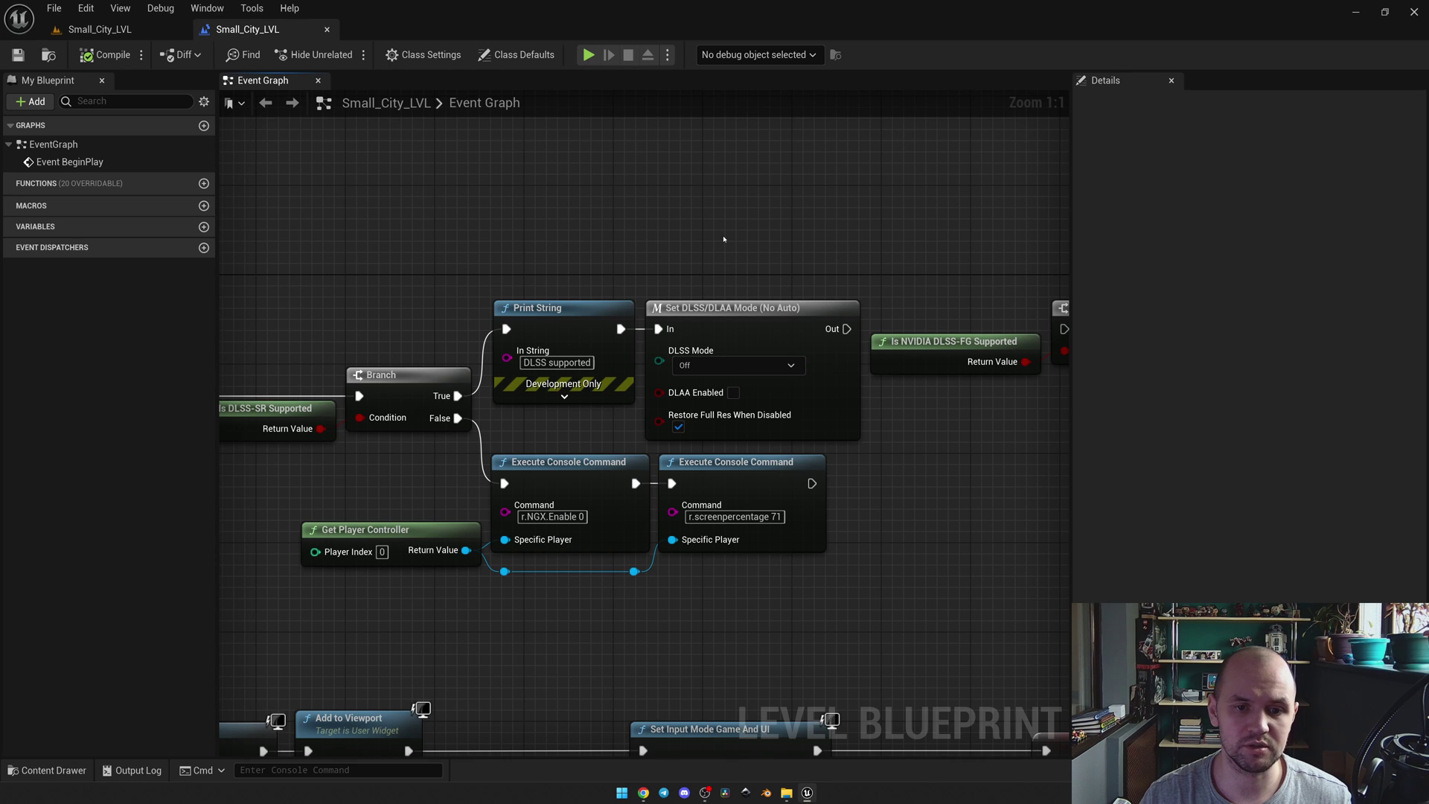
{"action": "left_click", "coordinate": [745, 364]}
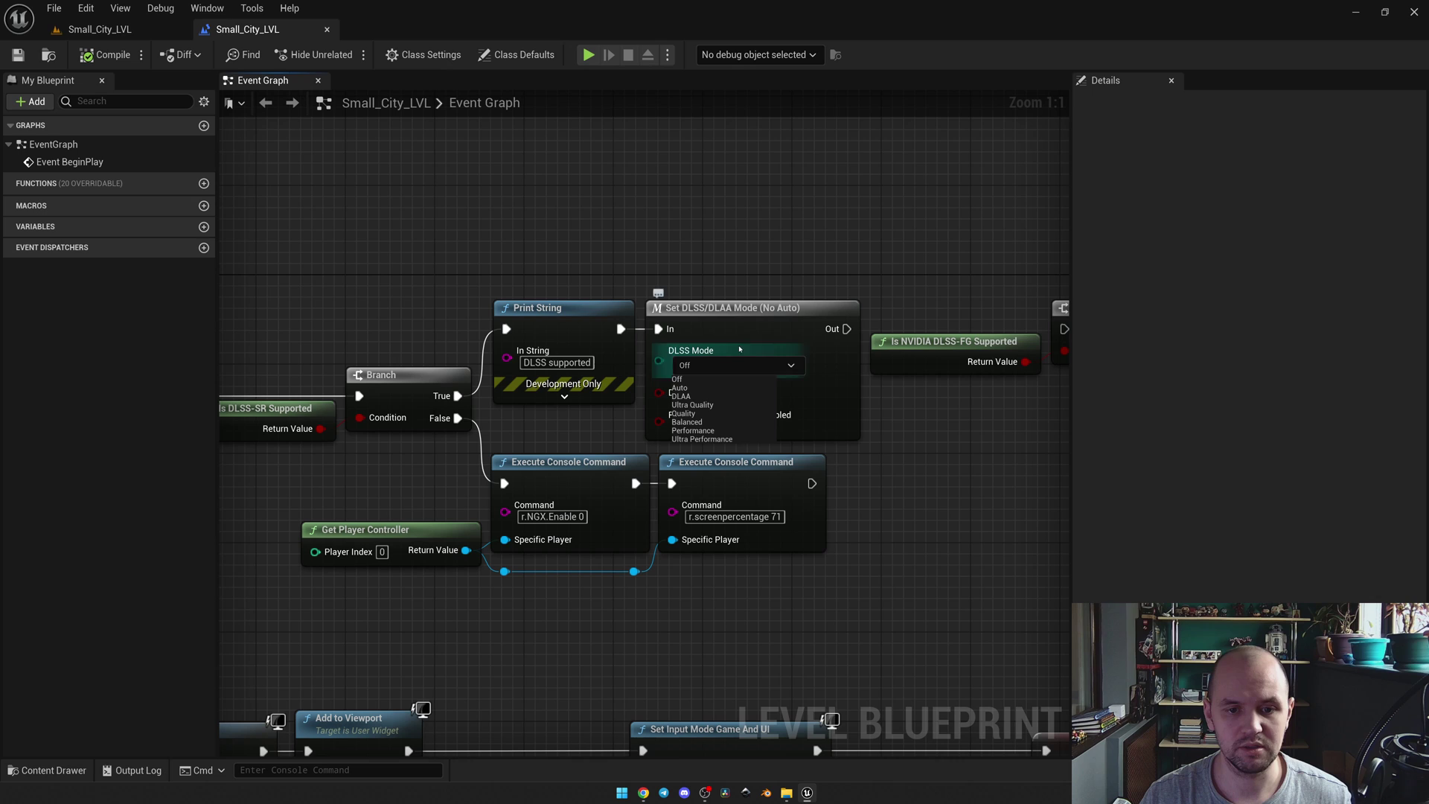
{"action": "left_click", "coordinate": [727, 255]}
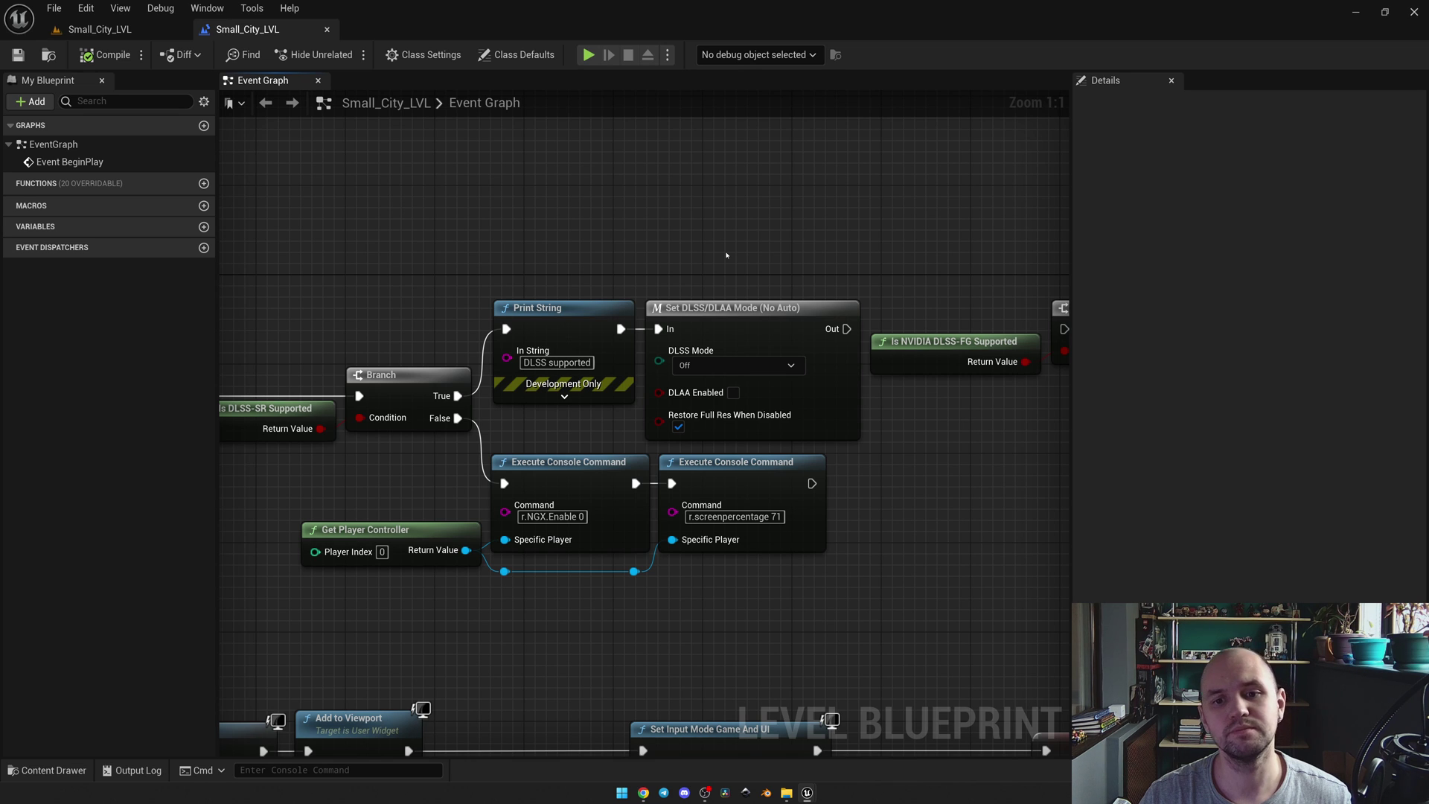
{"action": "key", "text": "alt+p"}
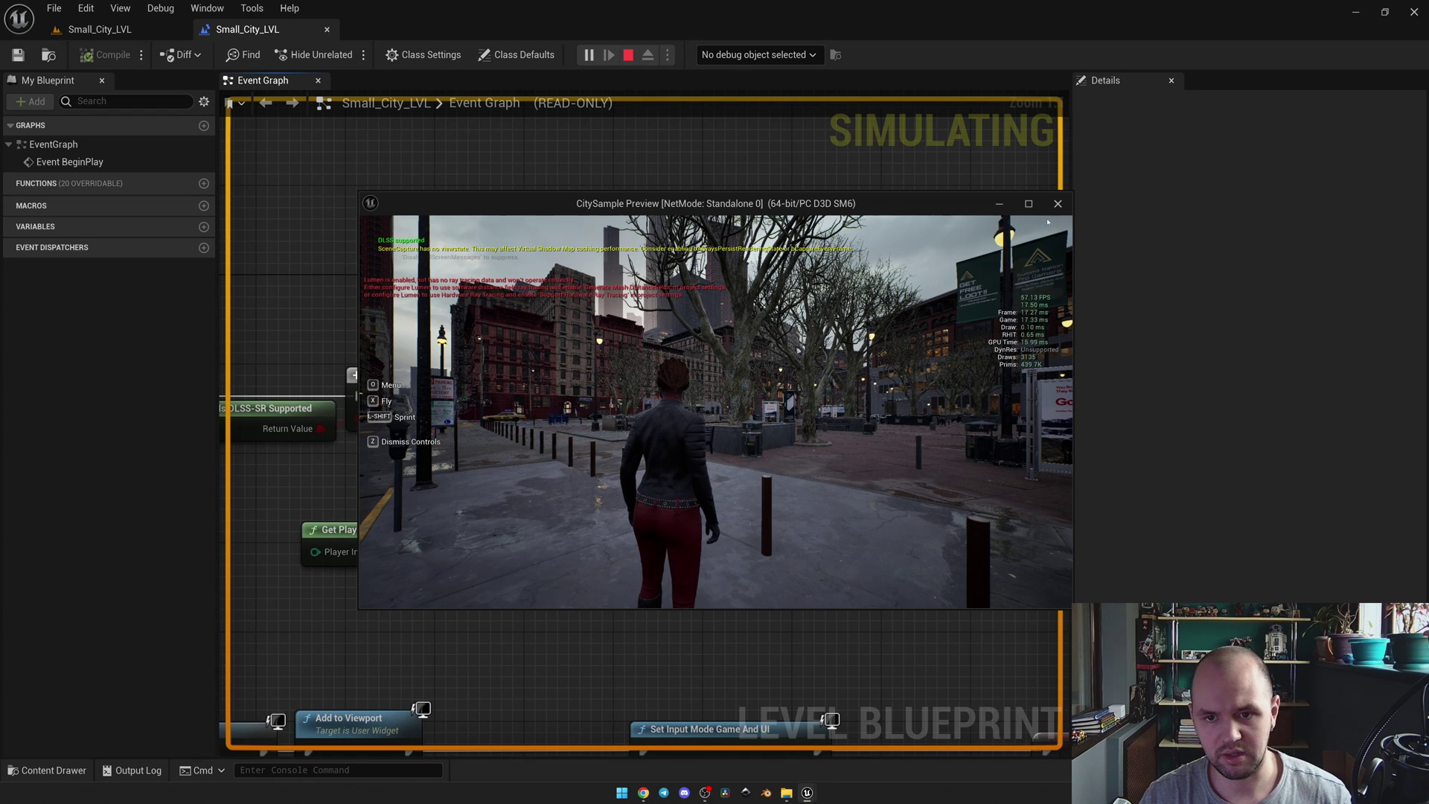
{"action": "left_click", "coordinate": [1028, 203]}
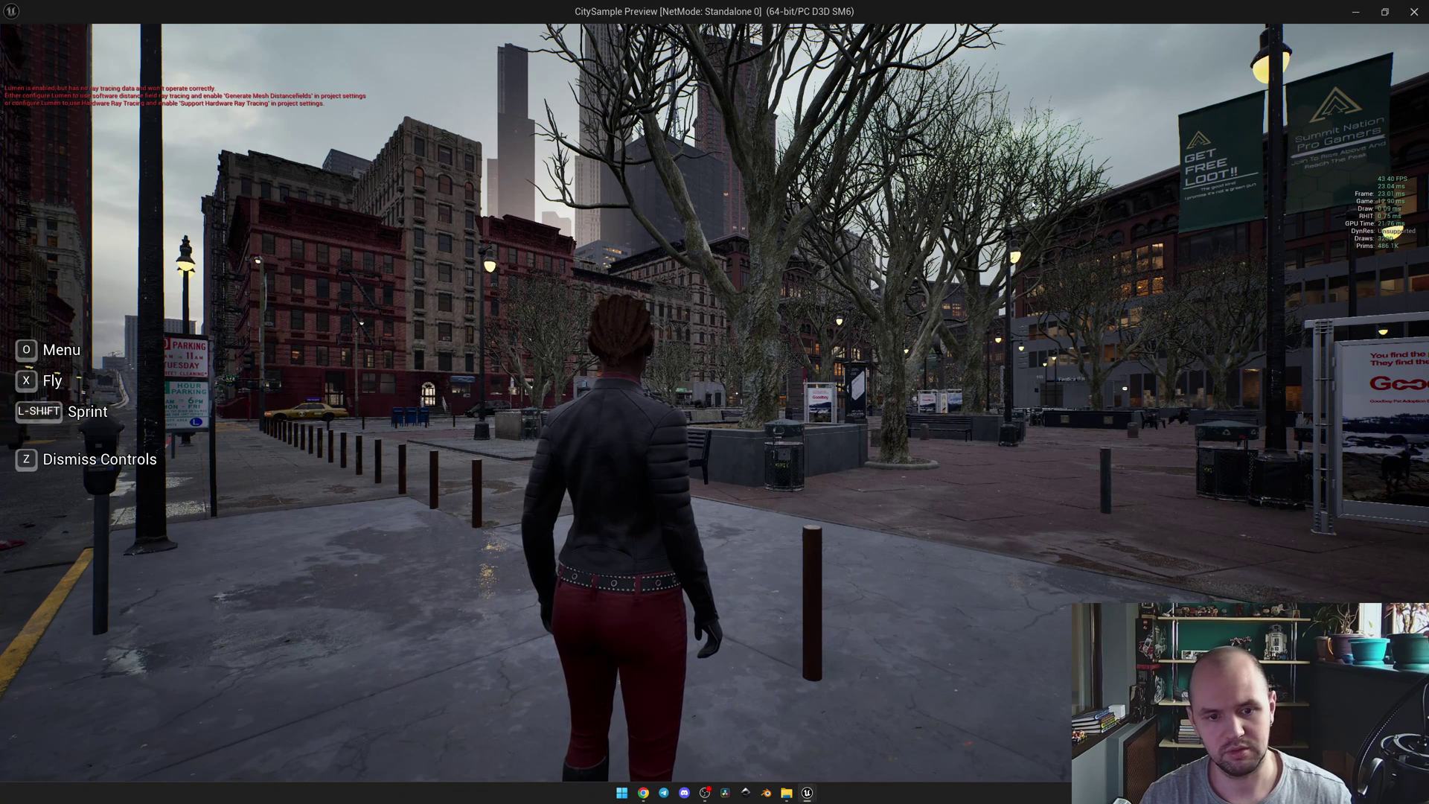
{"action": "key", "text": "Escape"}
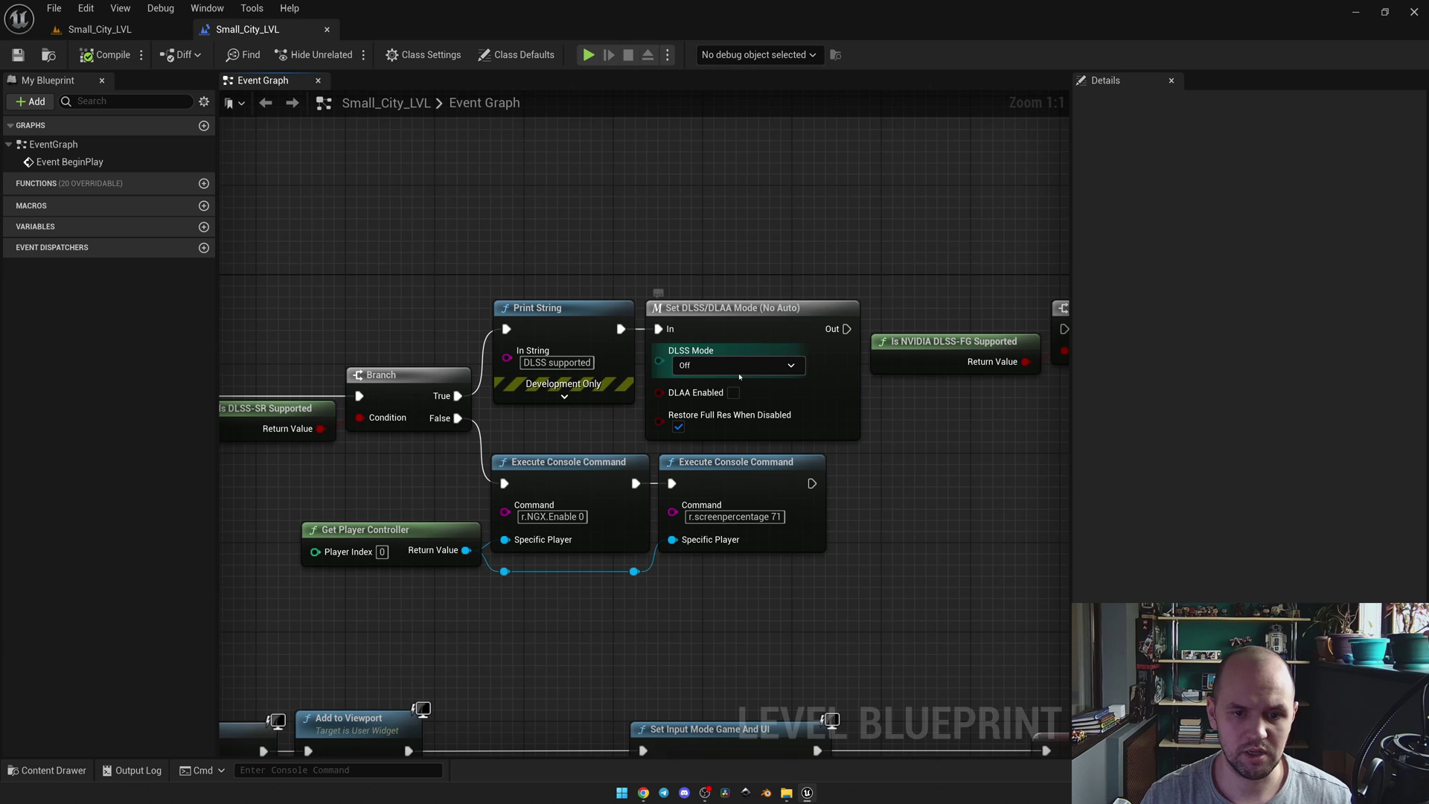
Set the node's DLSS Mode to Ultra Performance and test it in a fullscreen play session
{"action": "left_click", "coordinate": [739, 367]}
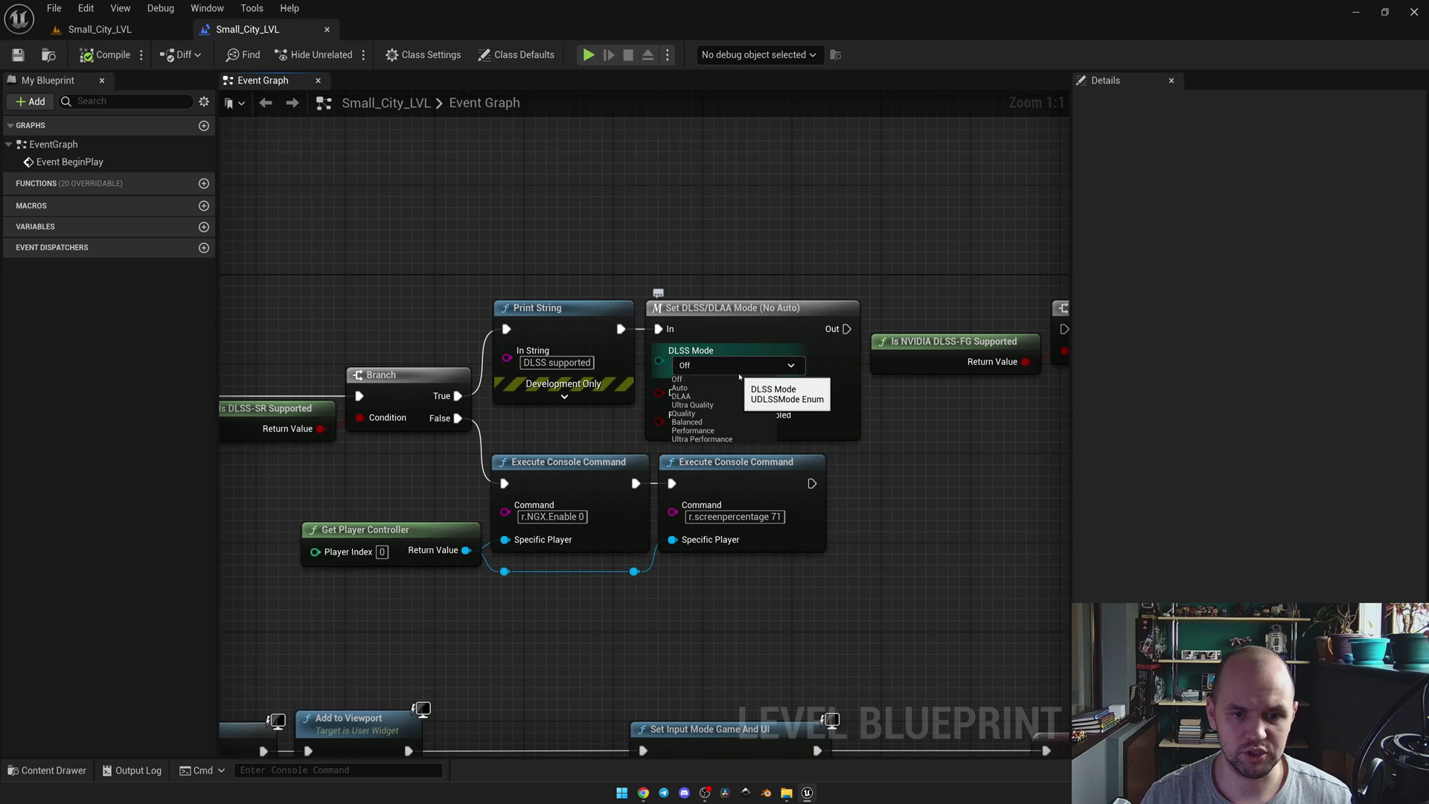
{"action": "left_click", "coordinate": [704, 439]}
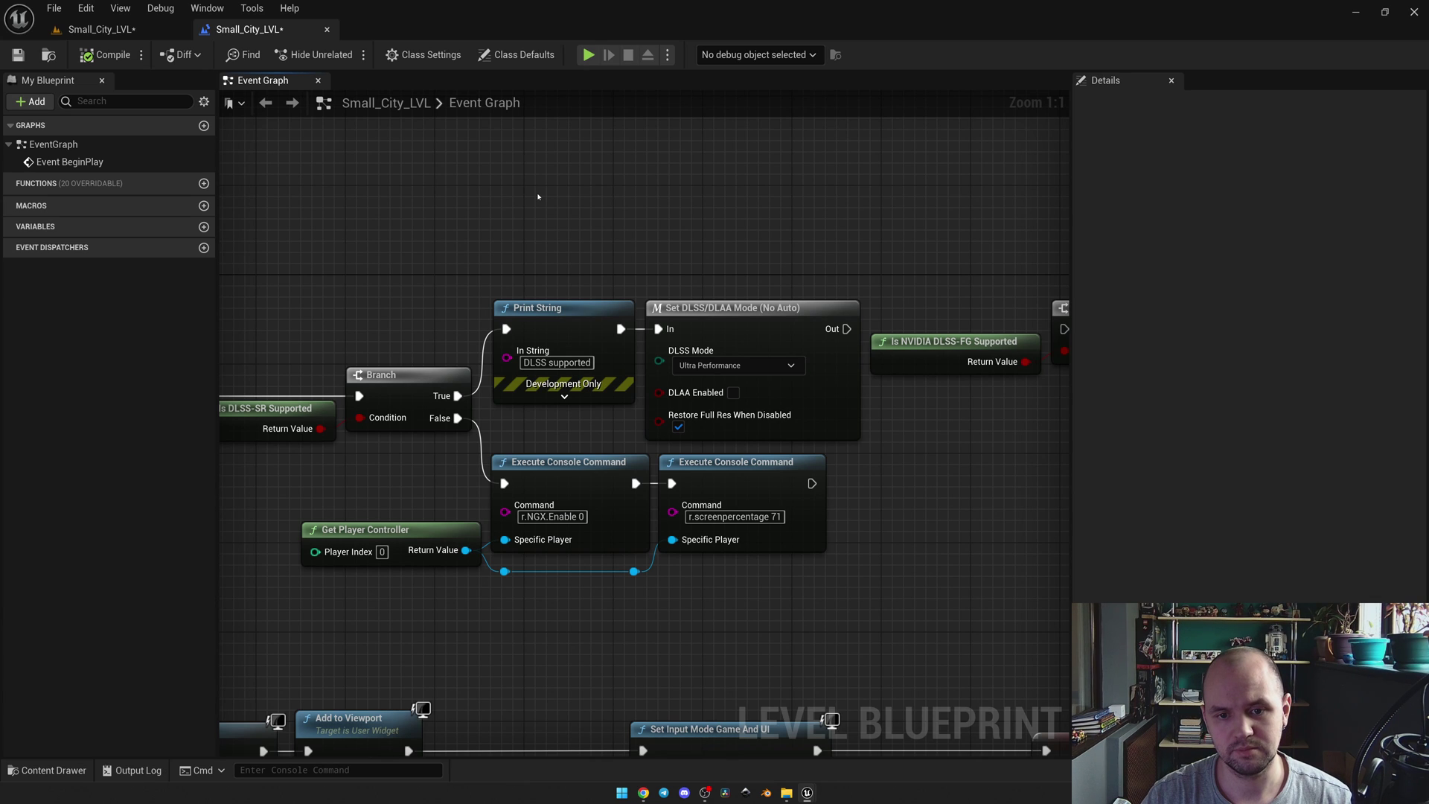
{"action": "key", "text": "alt+p"}
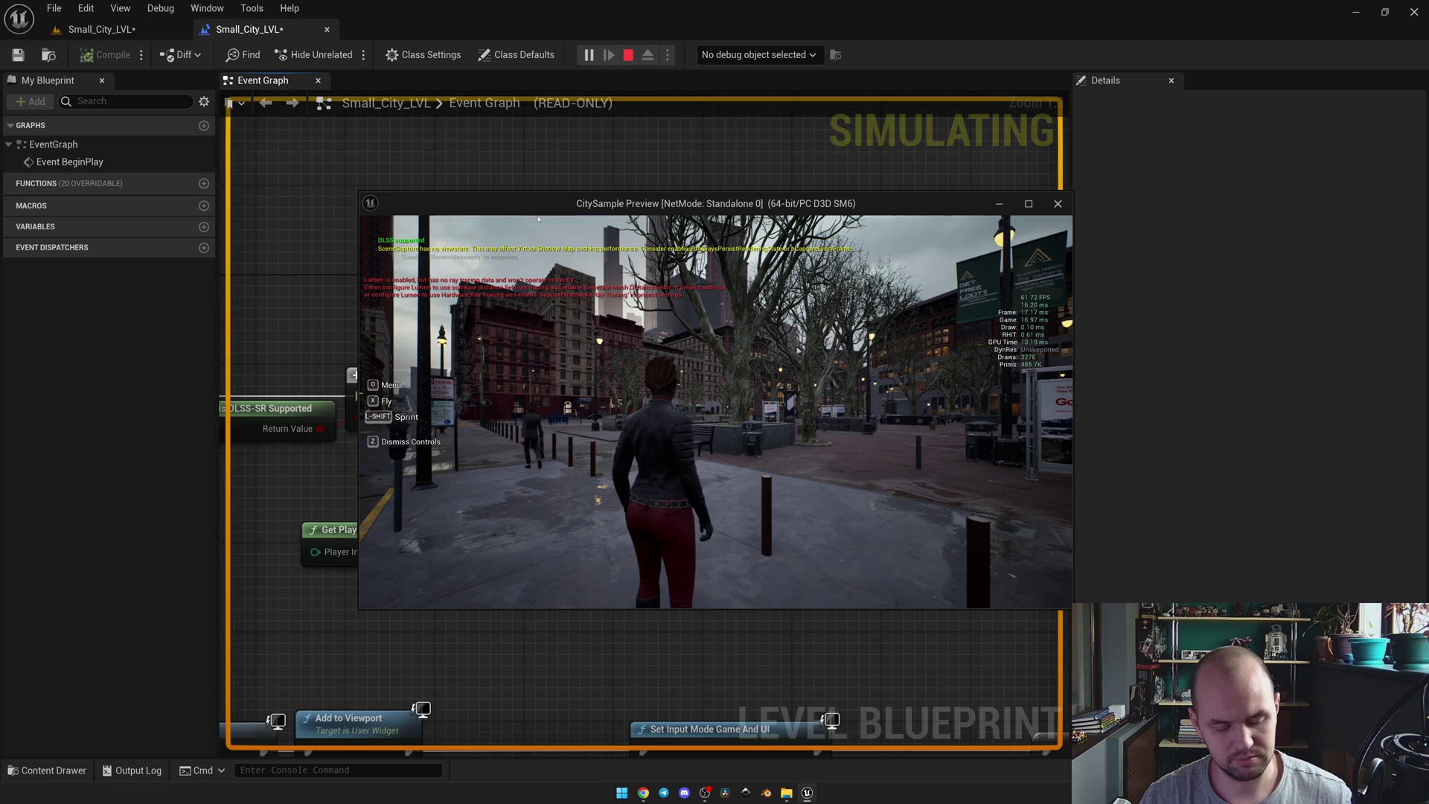
{"action": "key", "text": "alt+Return"}
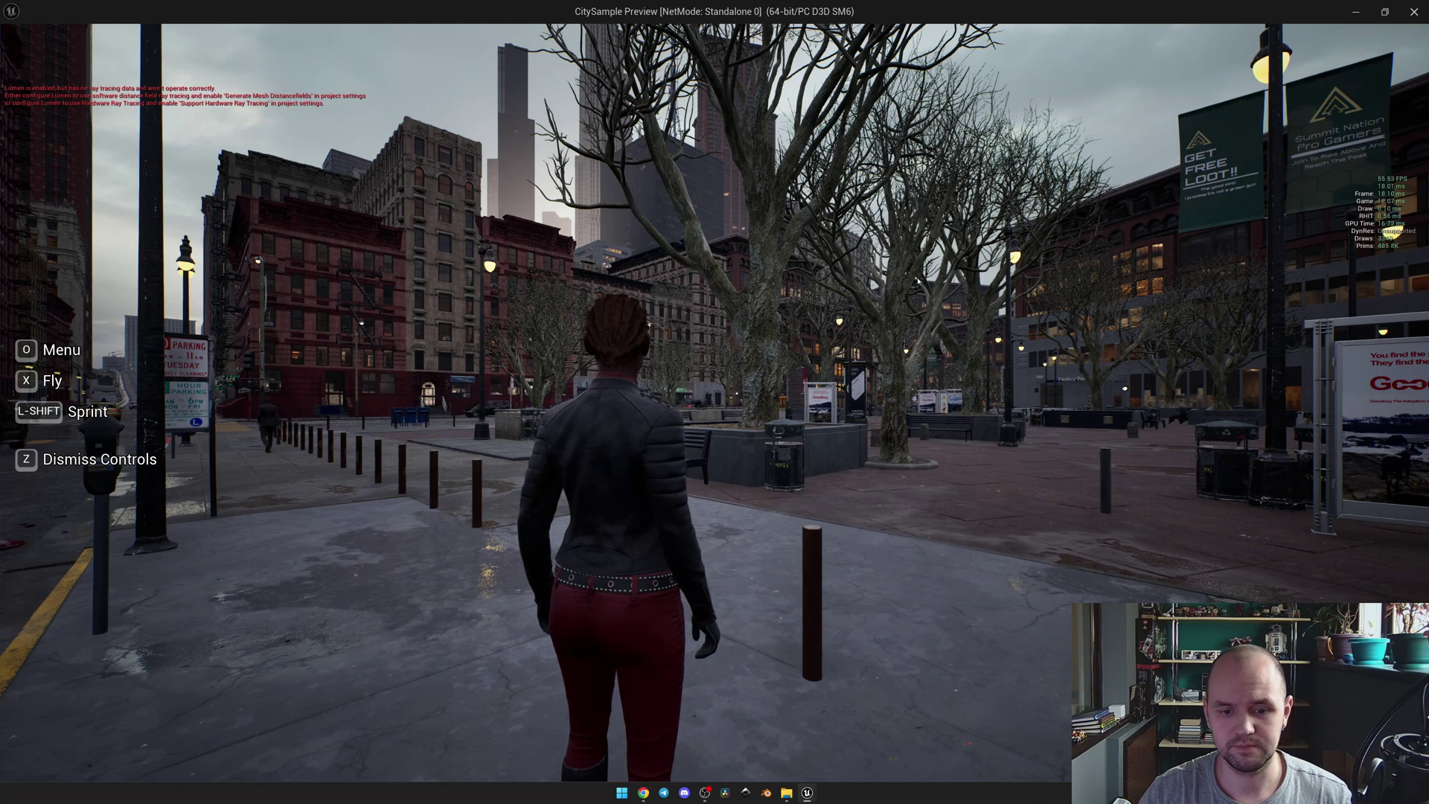
{"action": "key", "text": "Escape"}
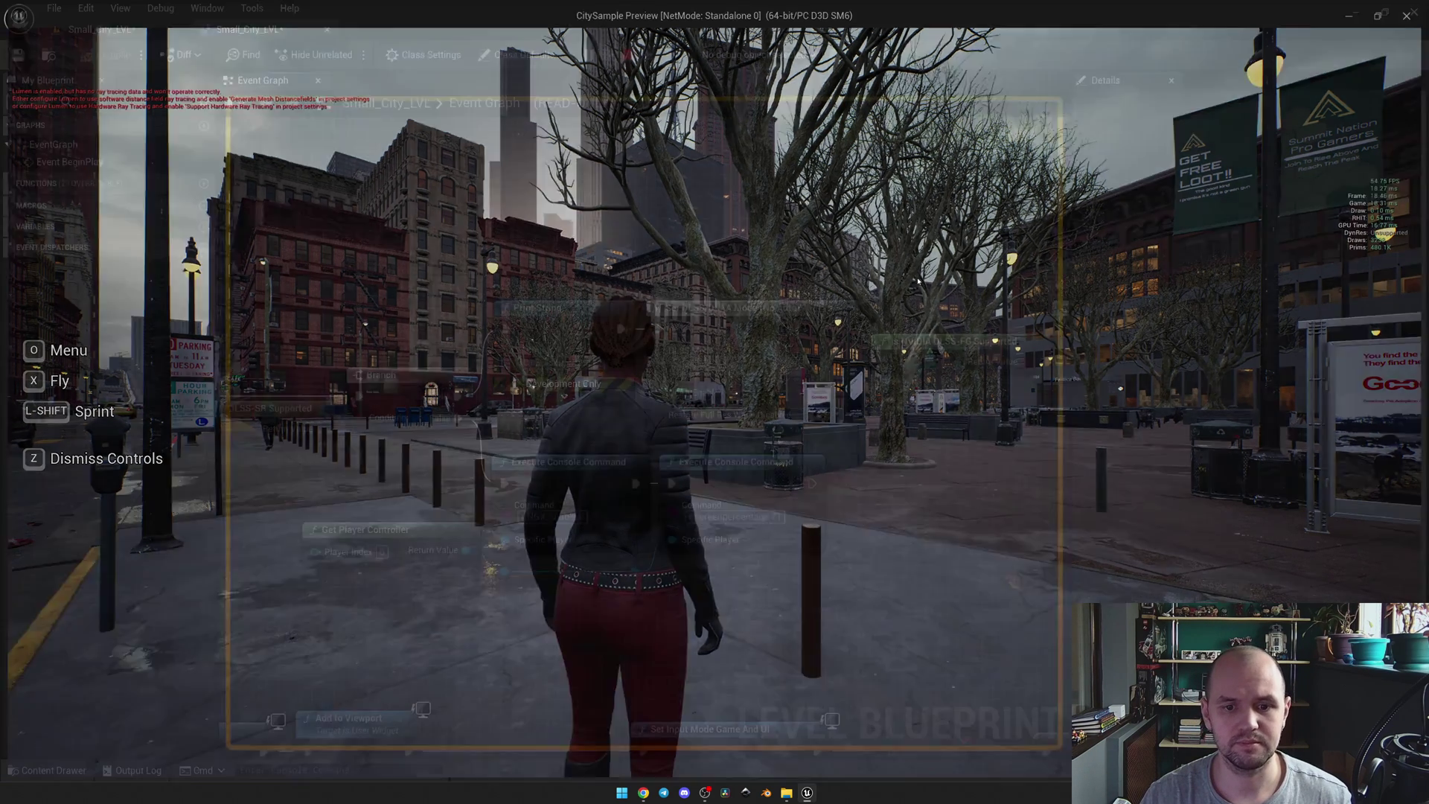